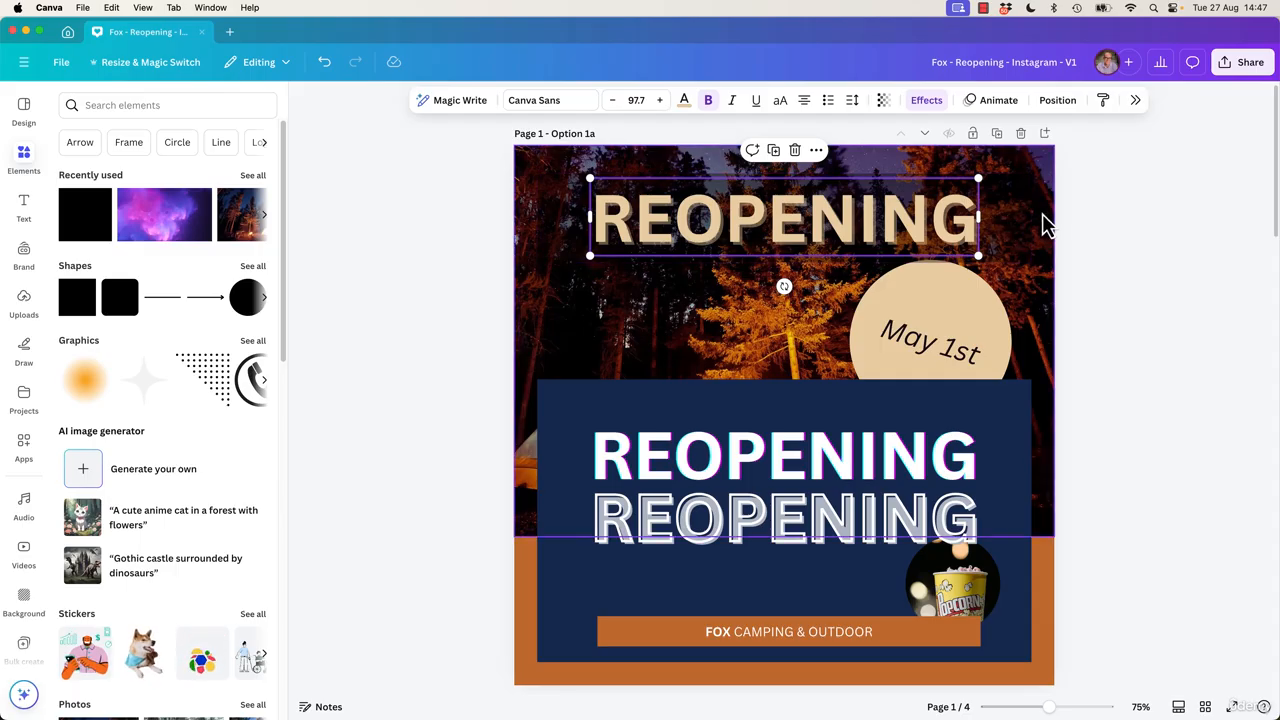
click(659, 467)
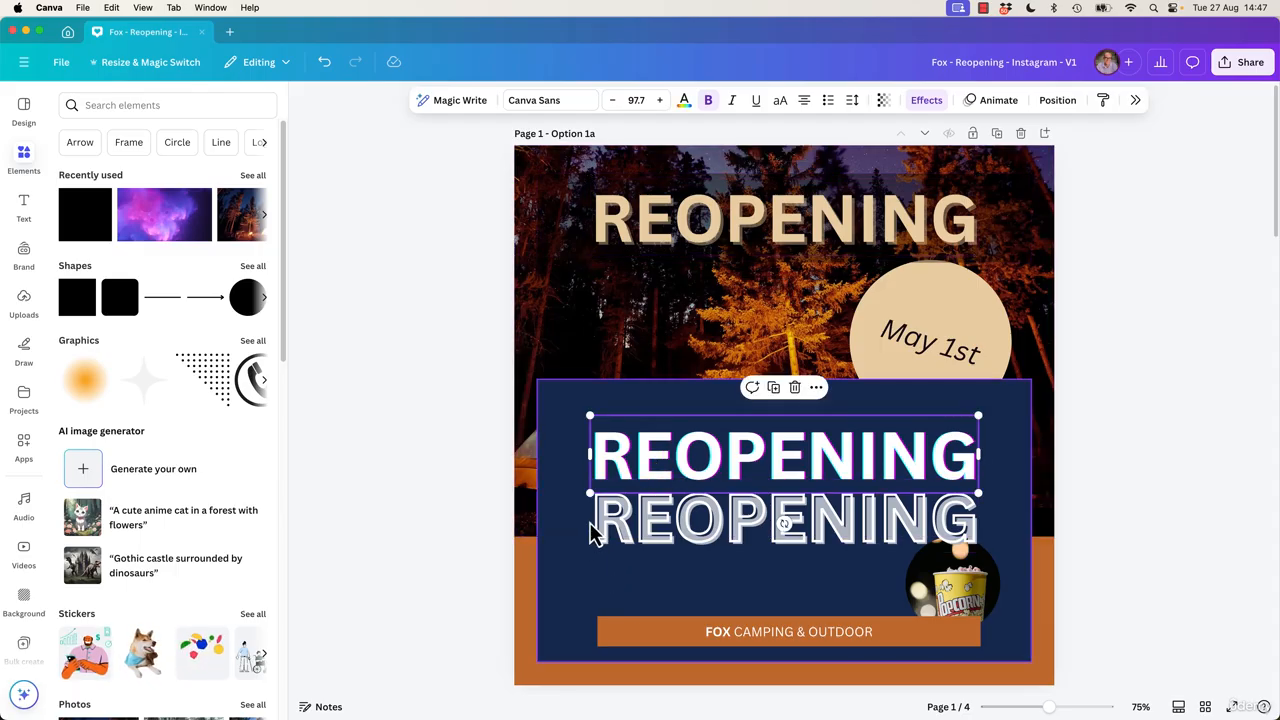
click(645, 505)
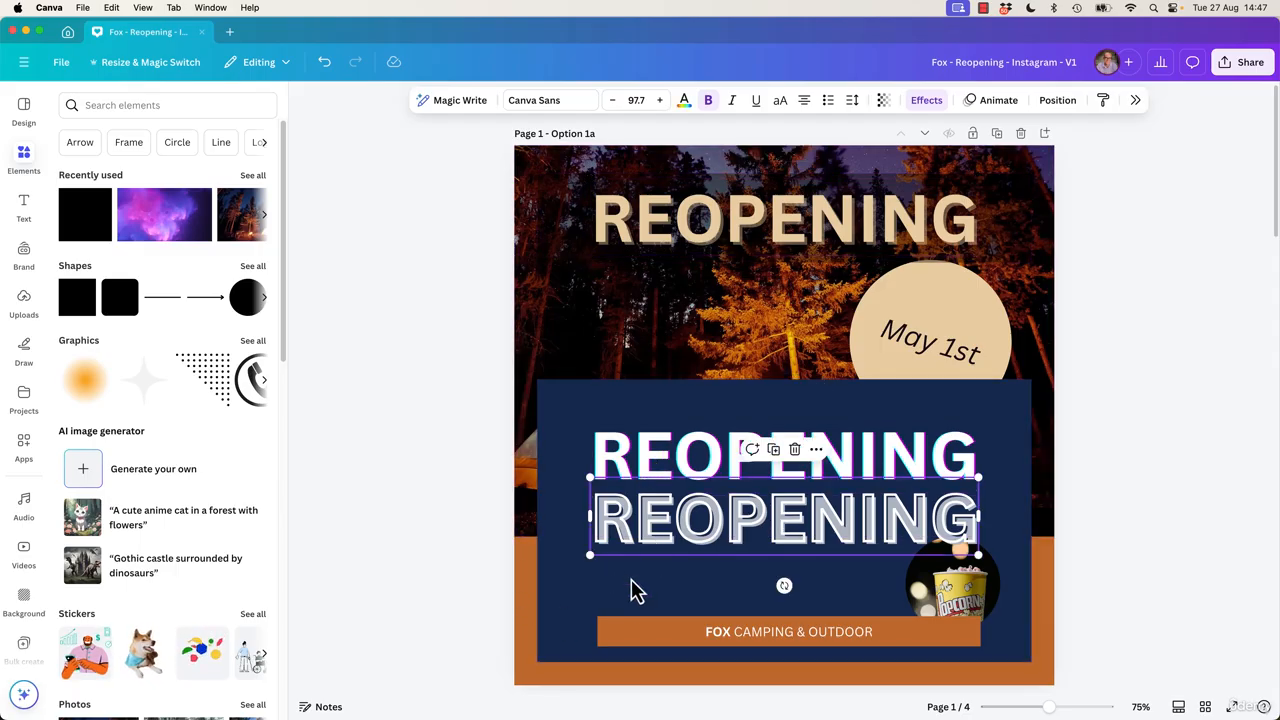
click(444, 612)
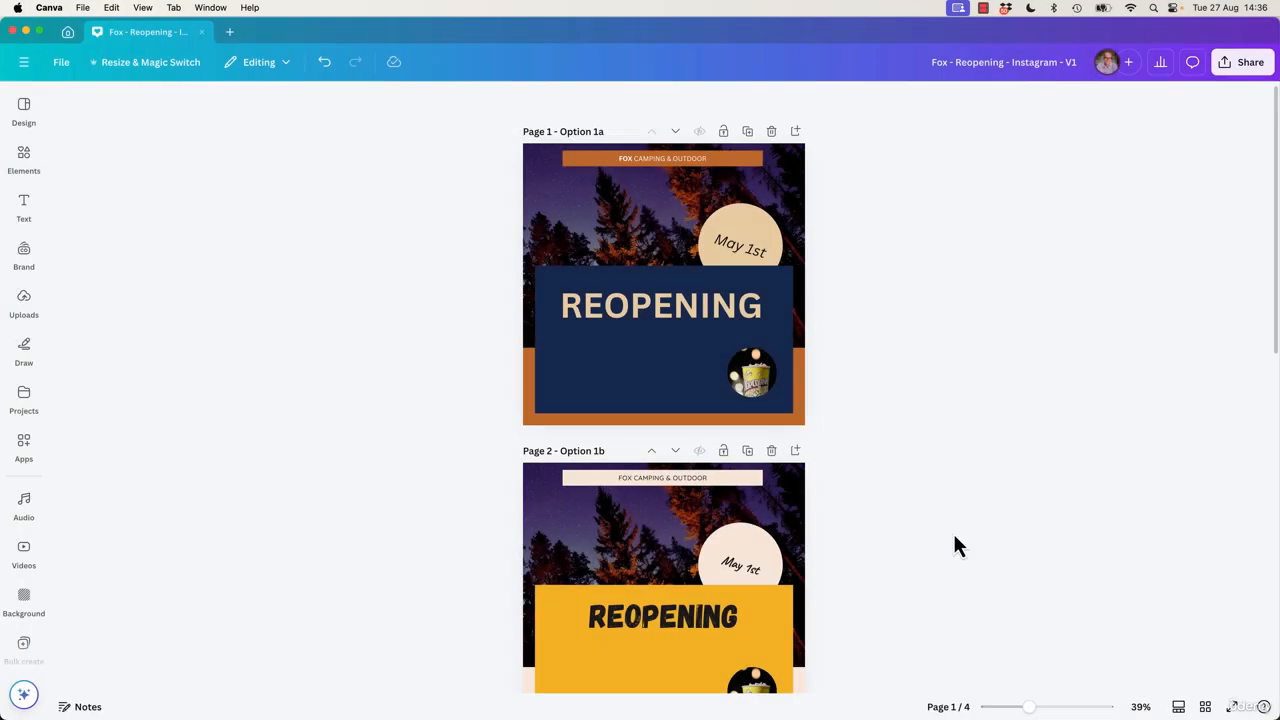
Nudge the REOPENING heading slightly to the right within the navy box.
click(1140, 710)
click(1142, 646)
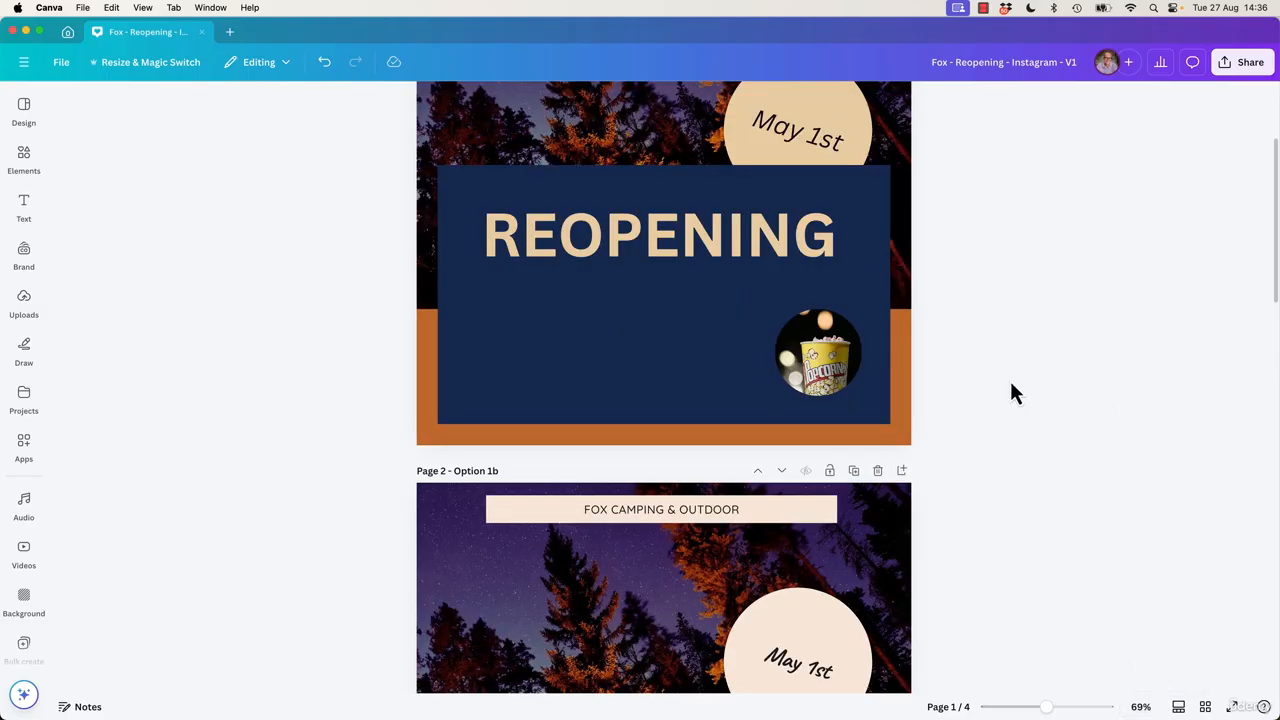
scroll(1009, 378, up, 3)
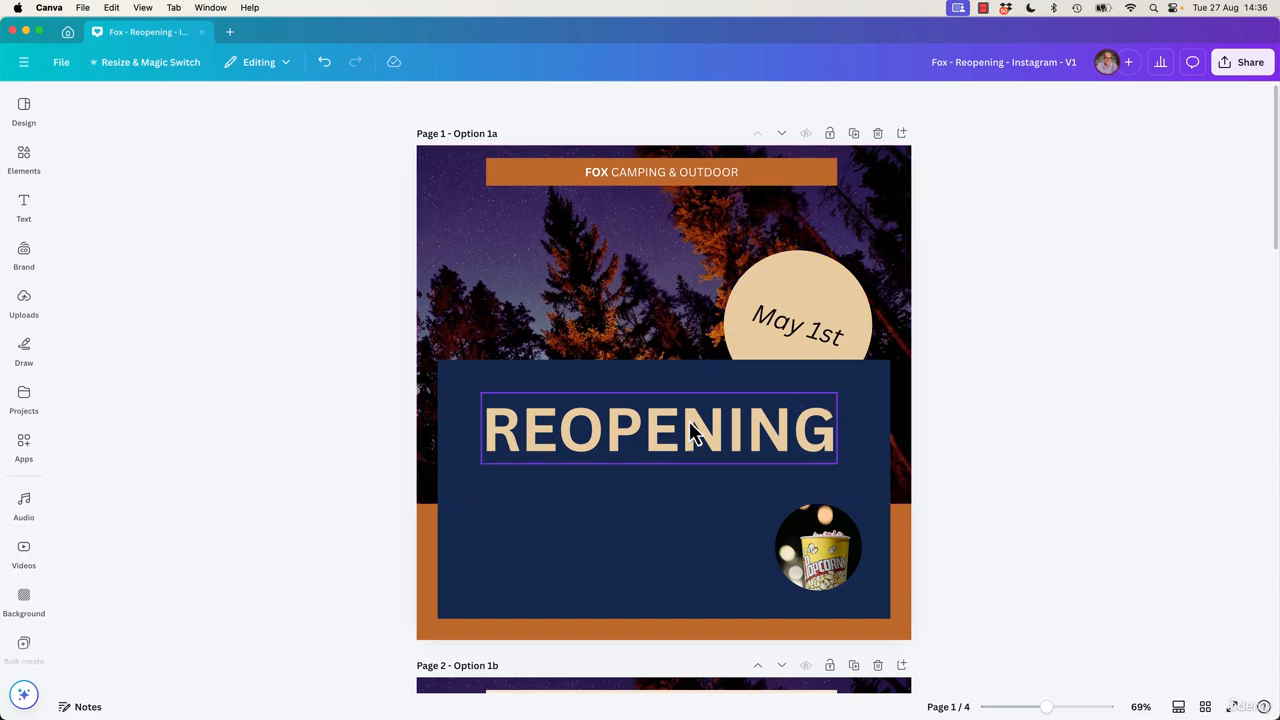
click(668, 454)
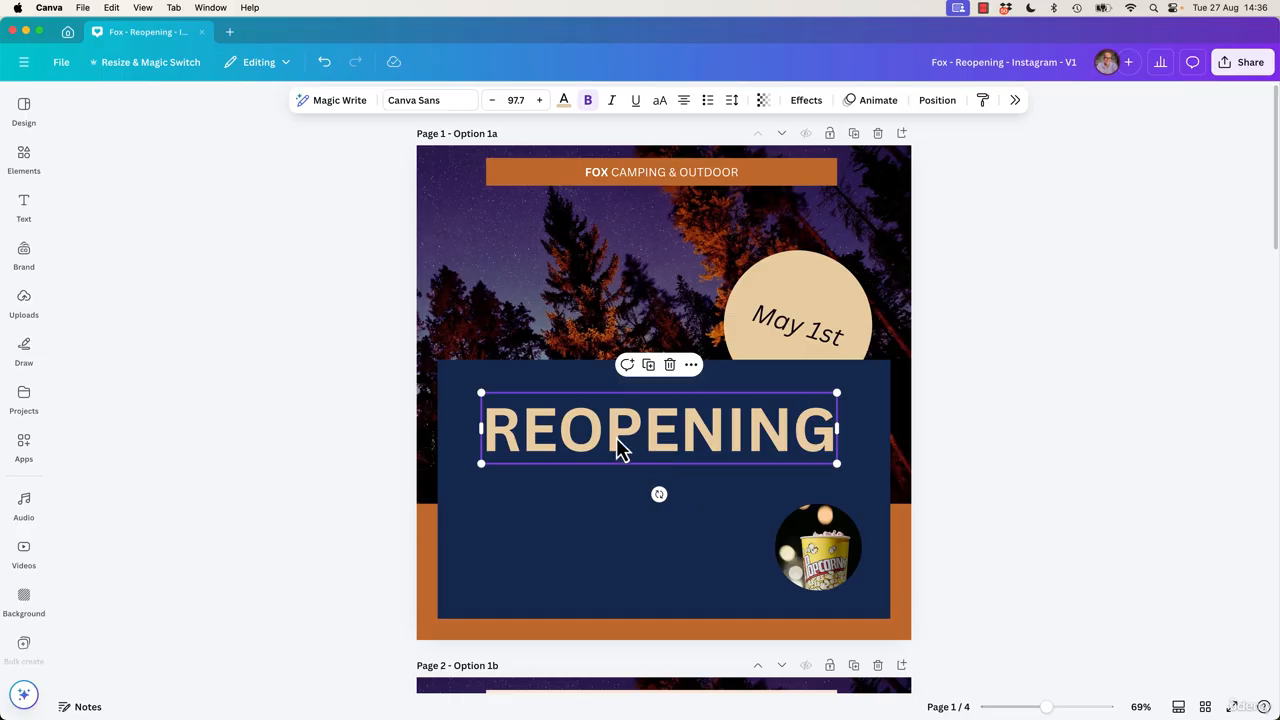
drag(650, 458, 677, 447)
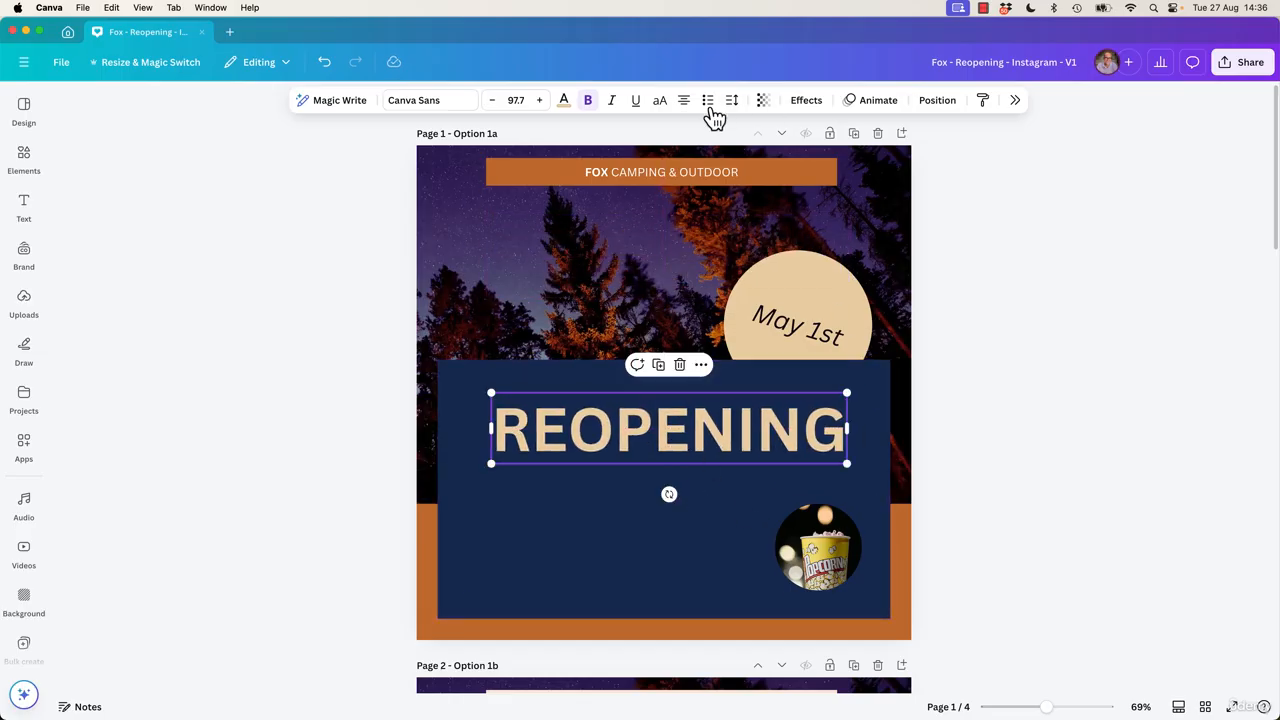
Open the heading's text effect styles and inspect the FOX CAMPING & OUTDOOR banner.
click(805, 104)
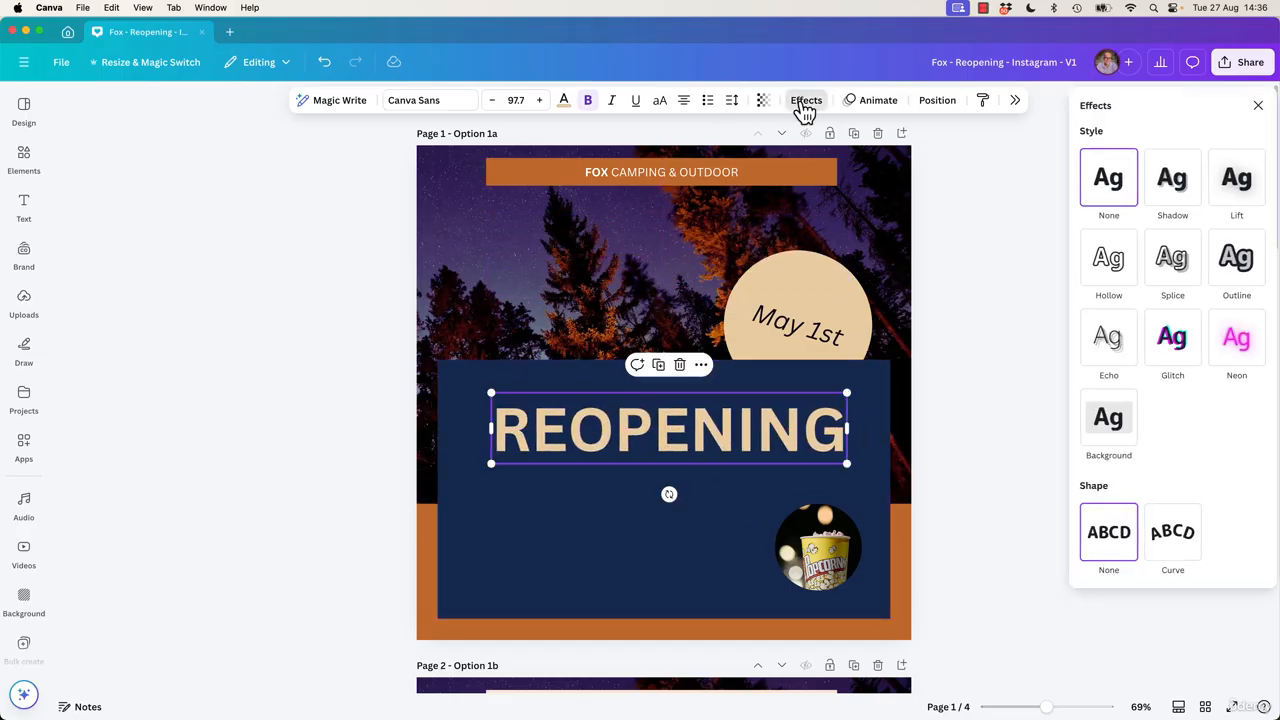
click(614, 176)
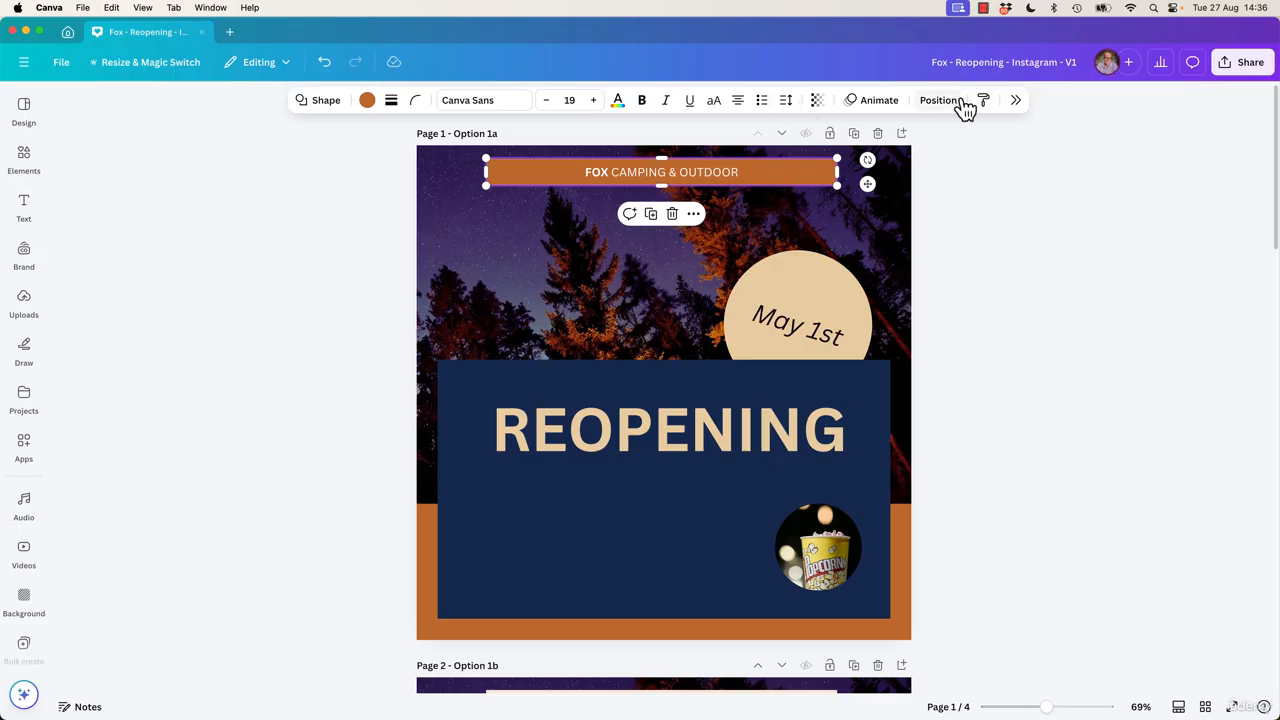
click(977, 249)
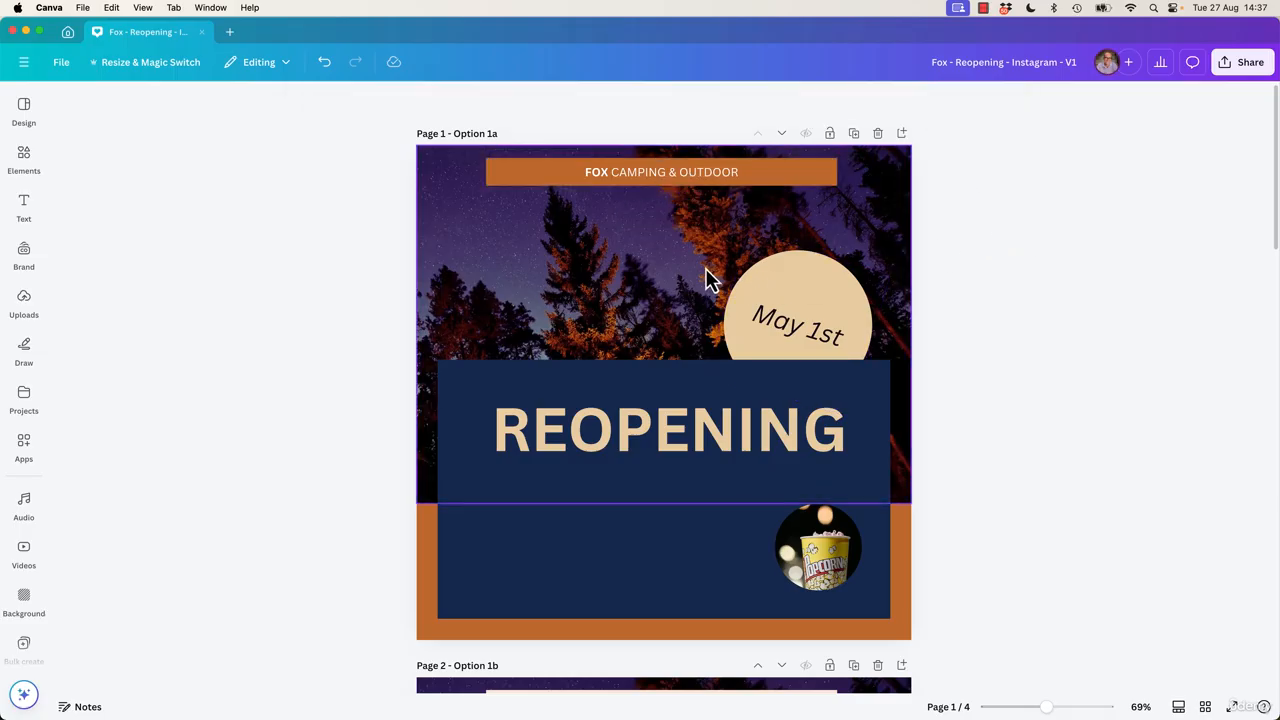
key(t)
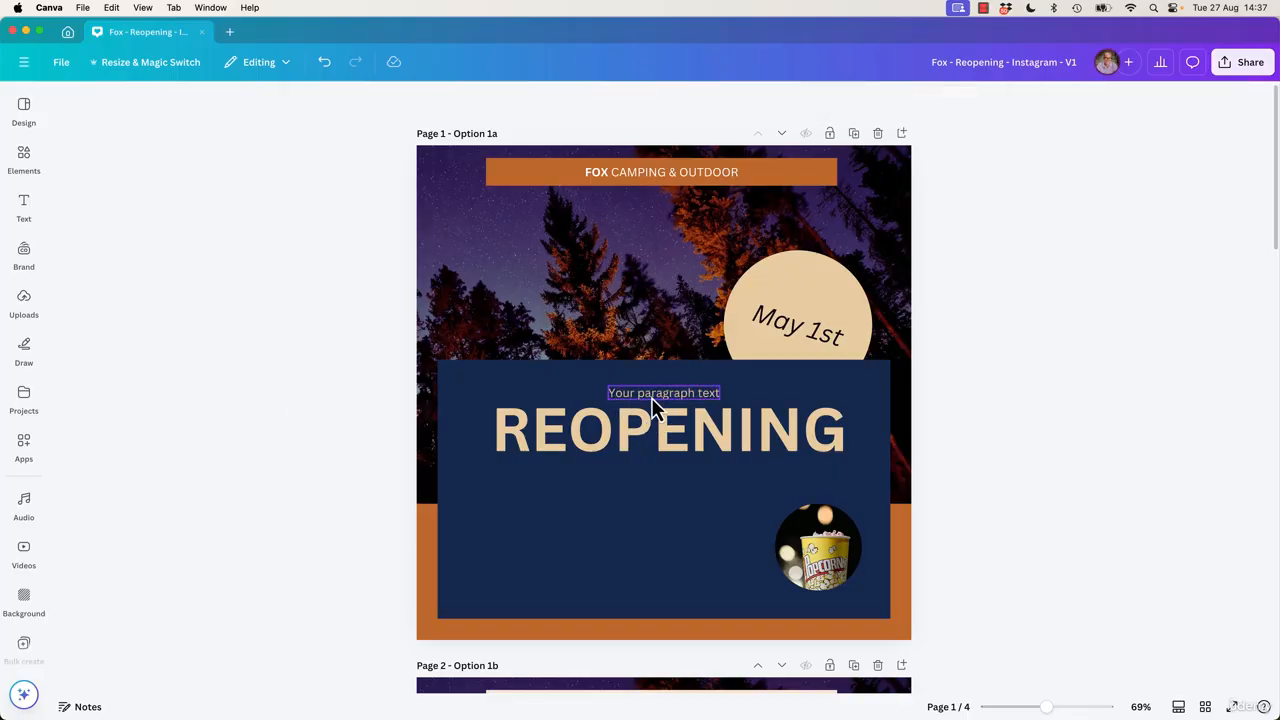
drag(651, 406, 545, 247)
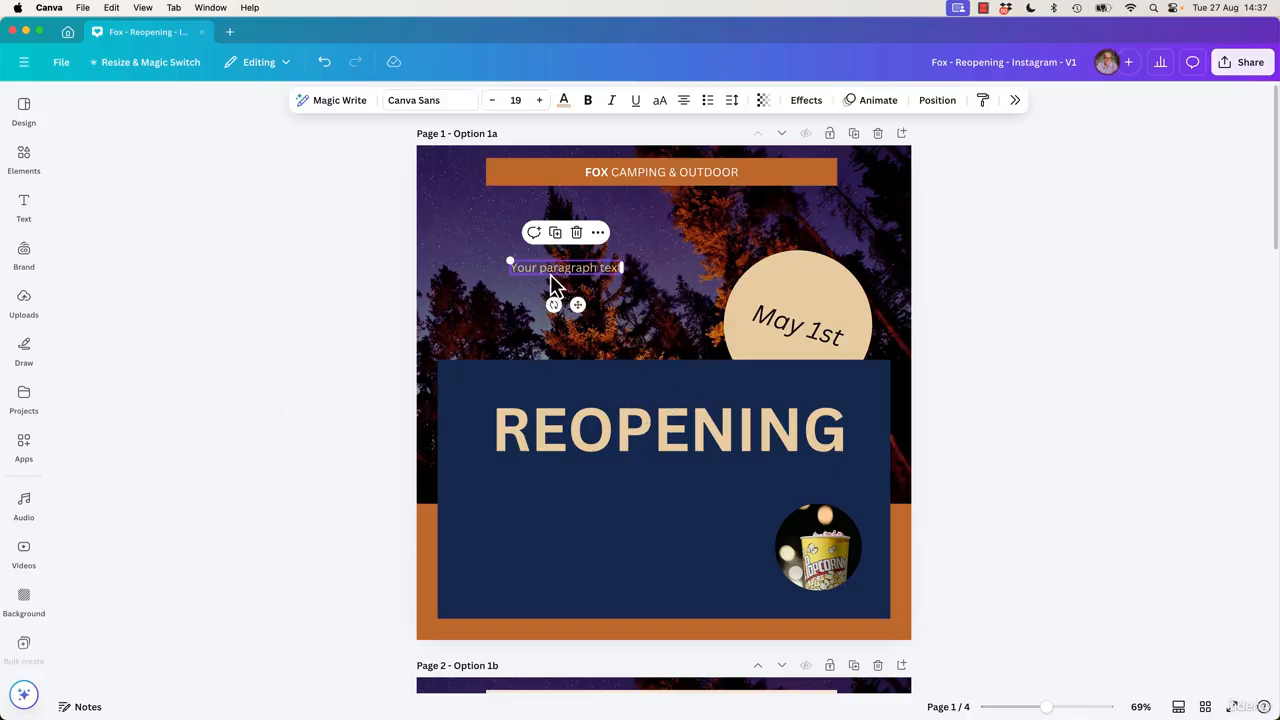
click(26, 165)
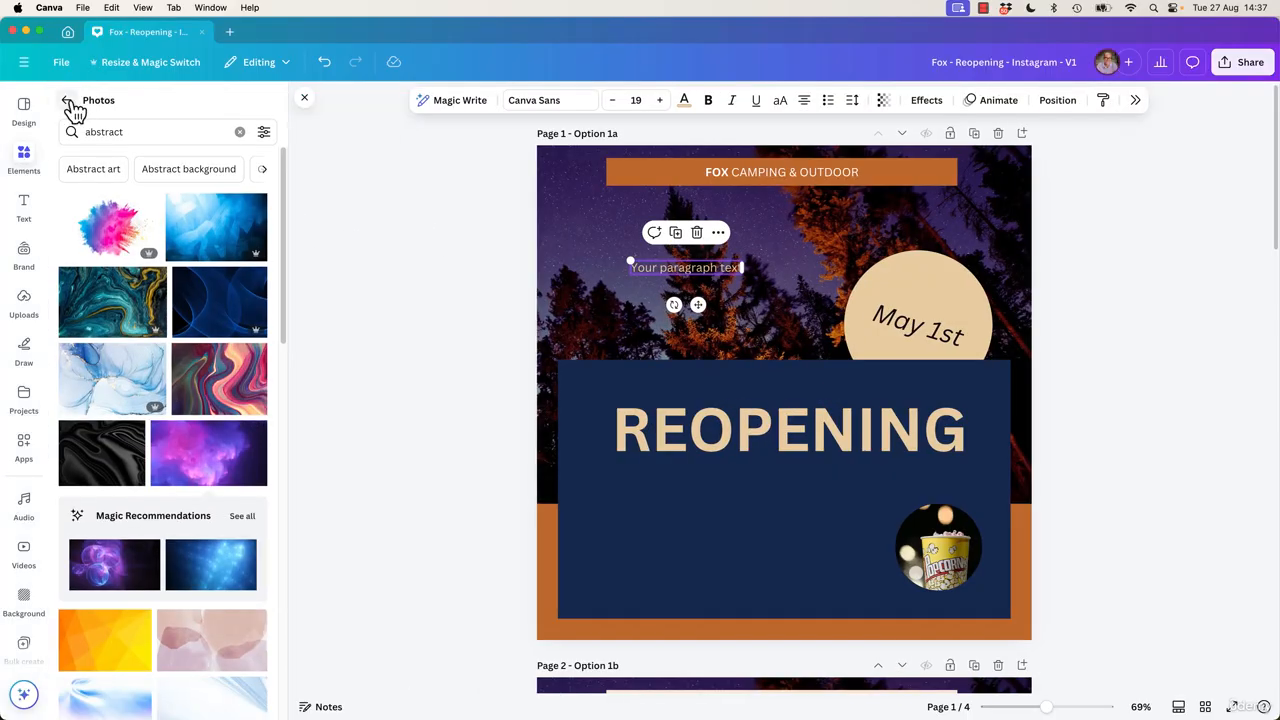
click(66, 105)
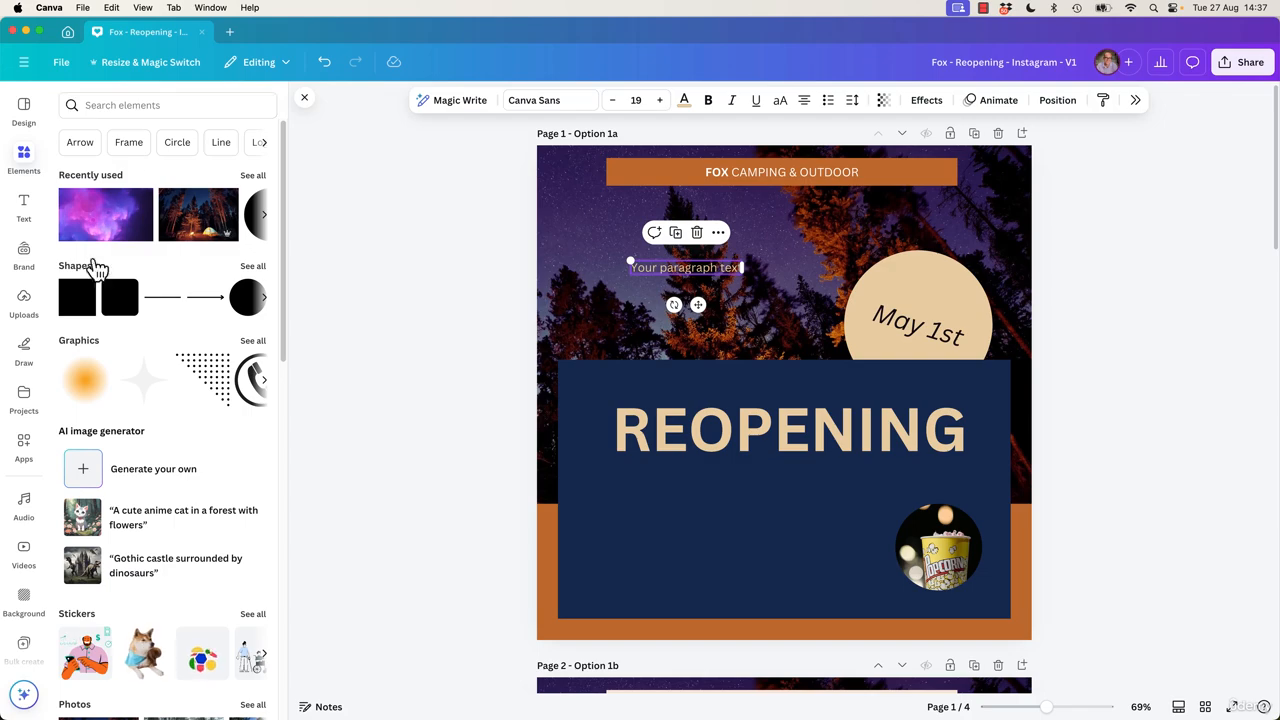
click(80, 300)
drag(837, 380, 722, 280)
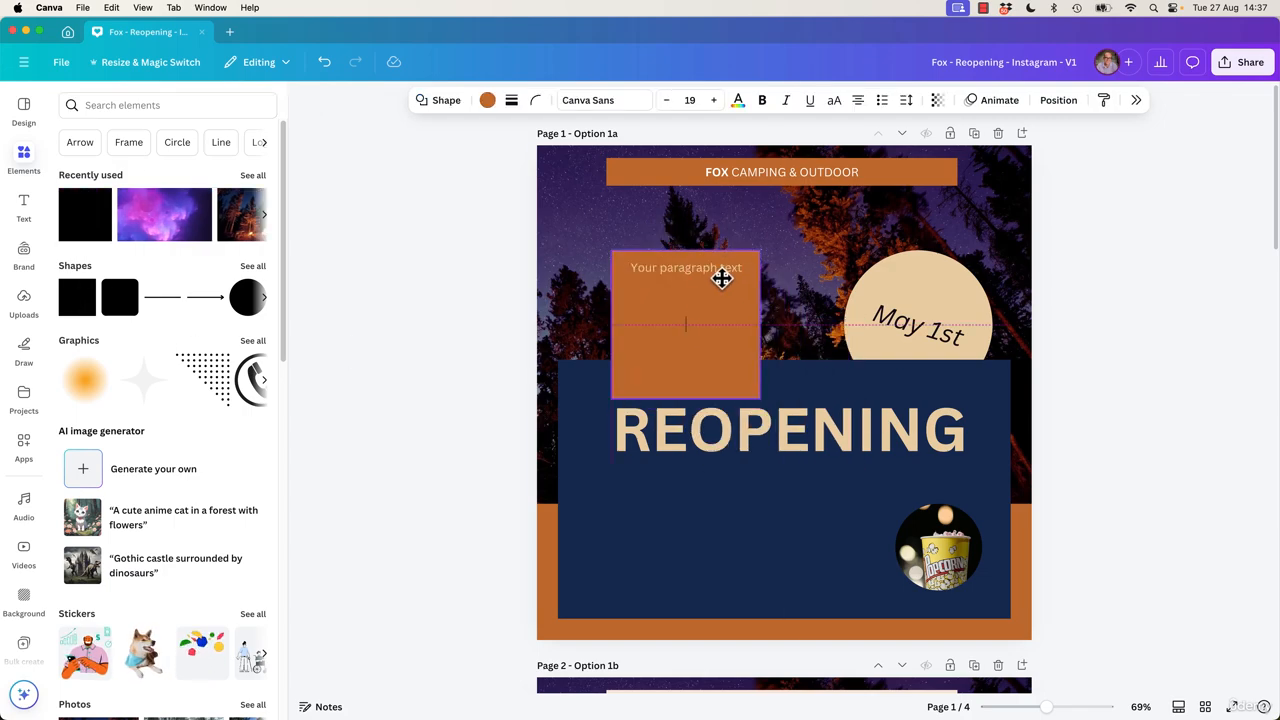
drag(758, 396, 796, 290)
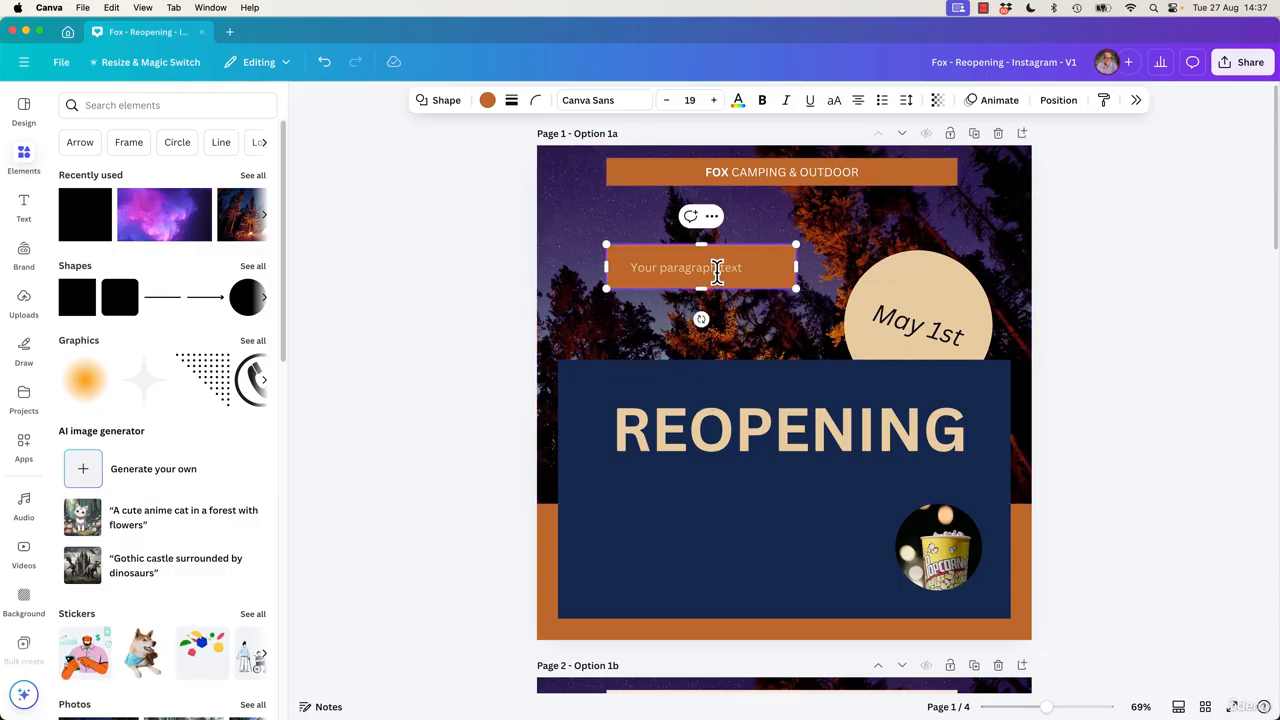
double_click(680, 268)
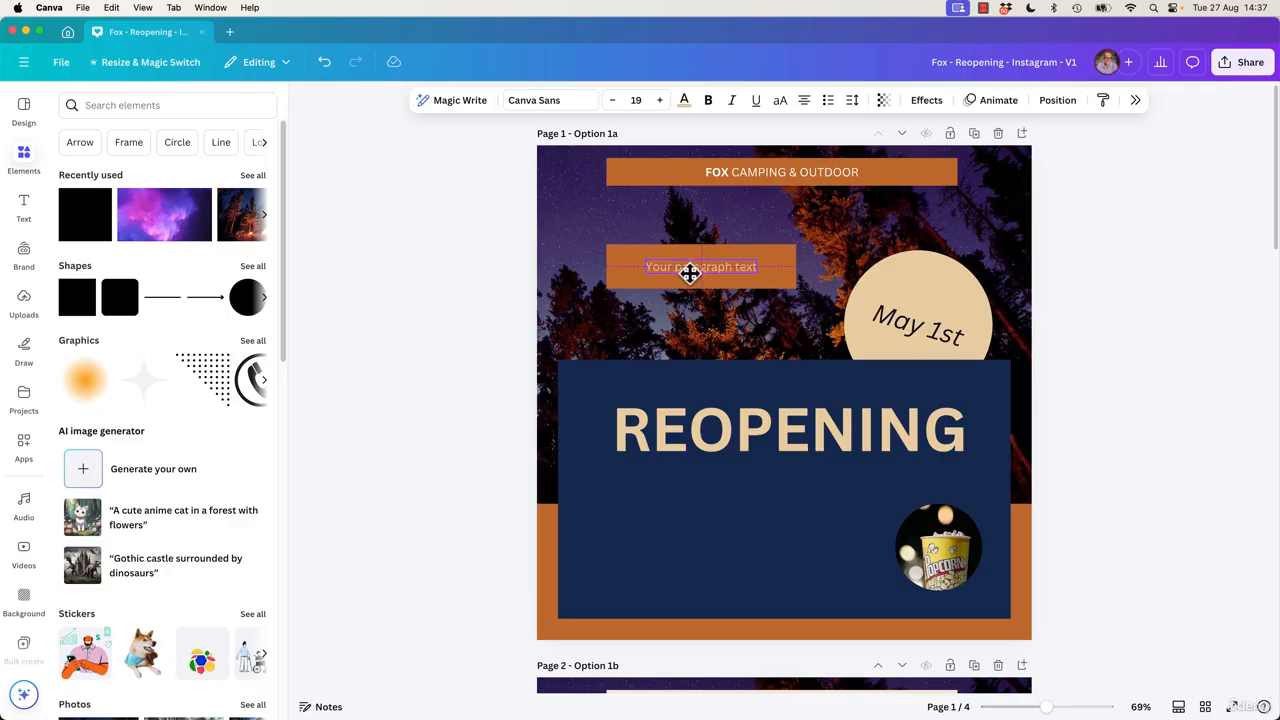
key(Escape)
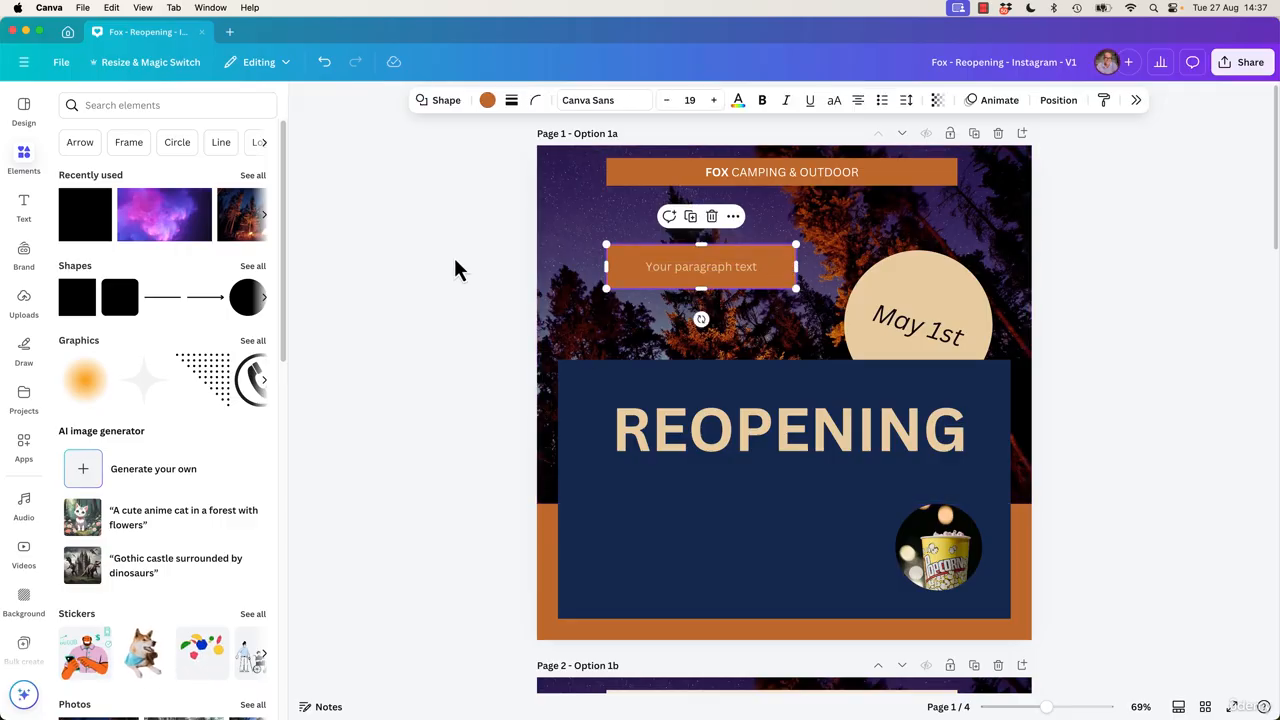
key(Delete)
click(733, 268)
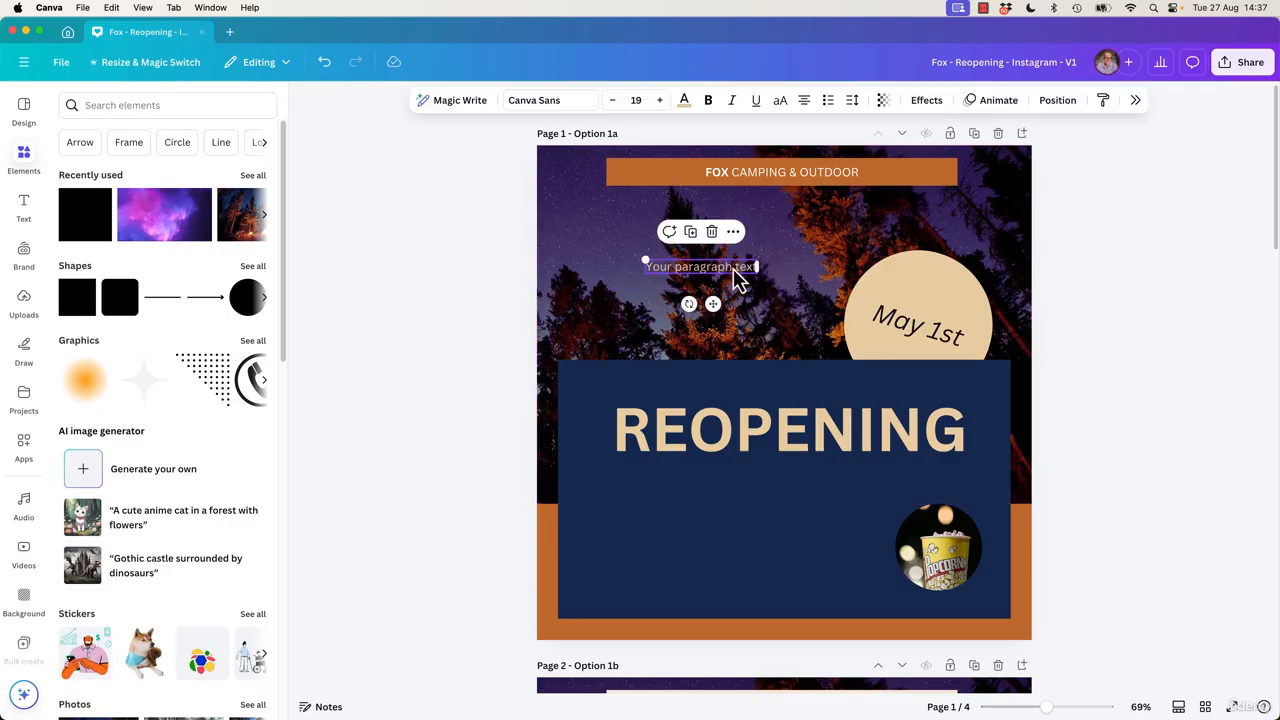
Move the REOPENING heading to the top of the page and the FOX CAMPING & OUTDOOR banner to the navy box's bottom.
click(737, 448)
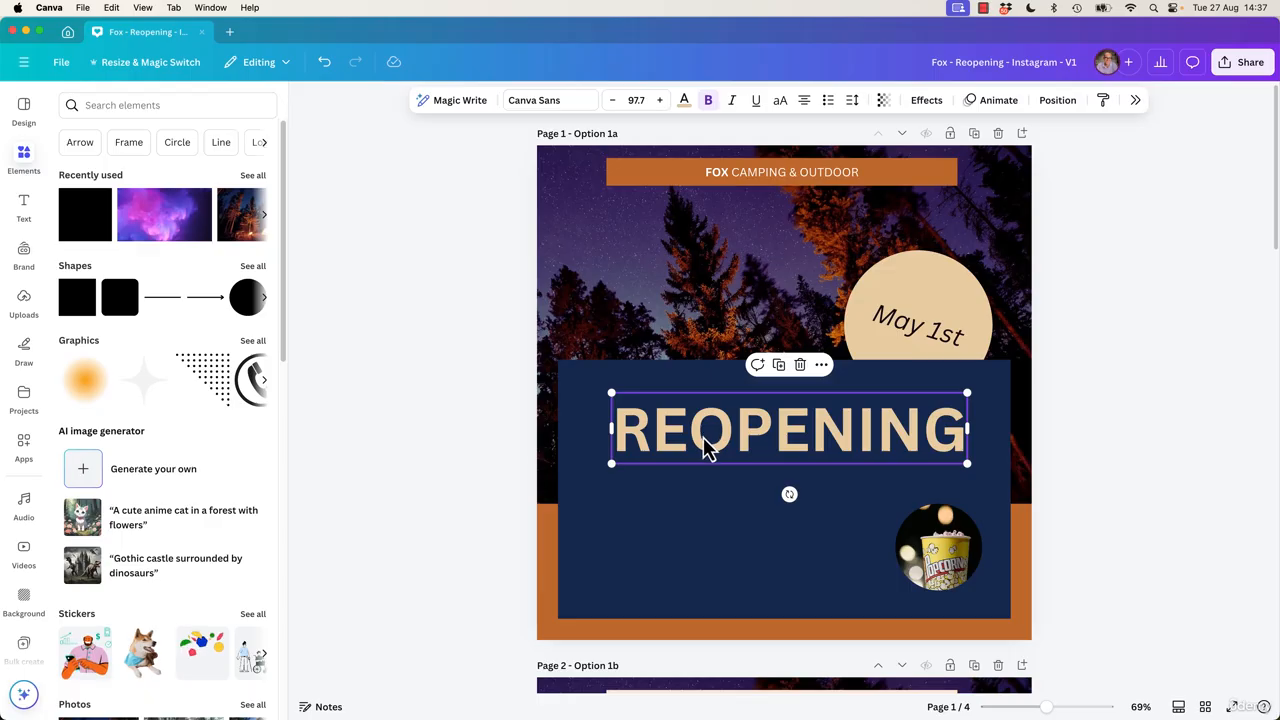
drag(718, 455, 712, 285)
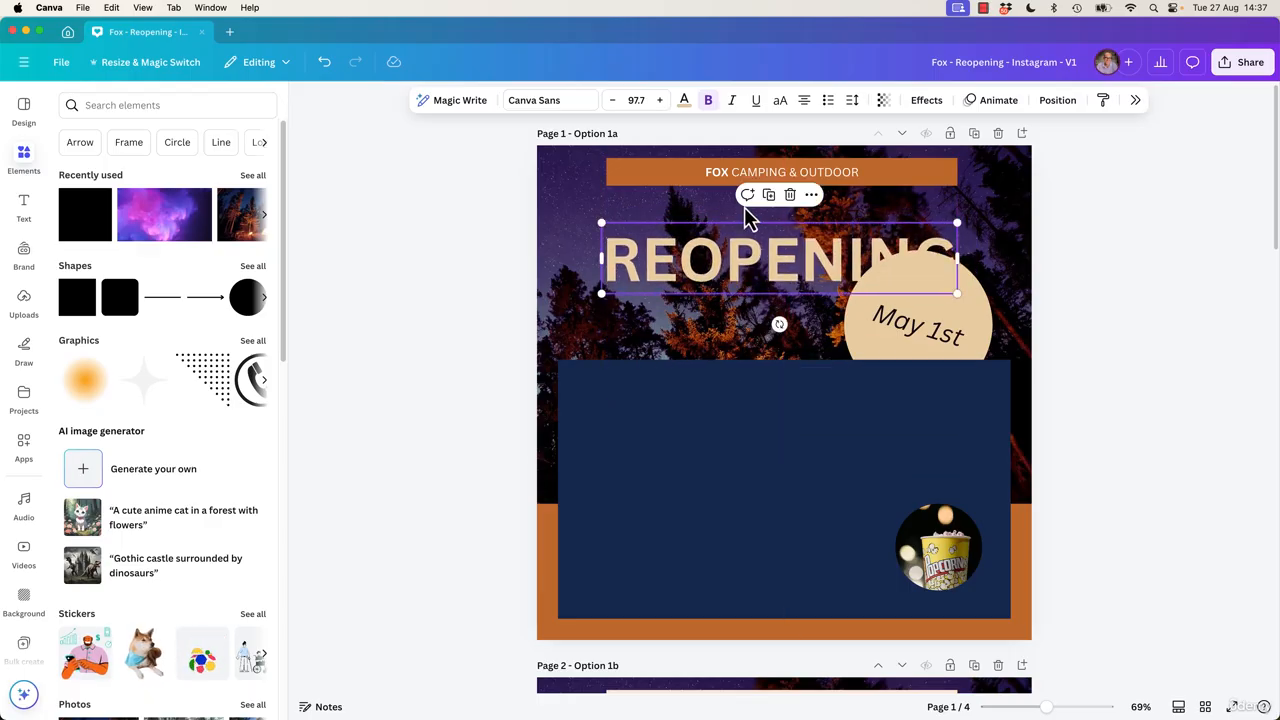
drag(690, 180, 696, 591)
drag(750, 265, 736, 200)
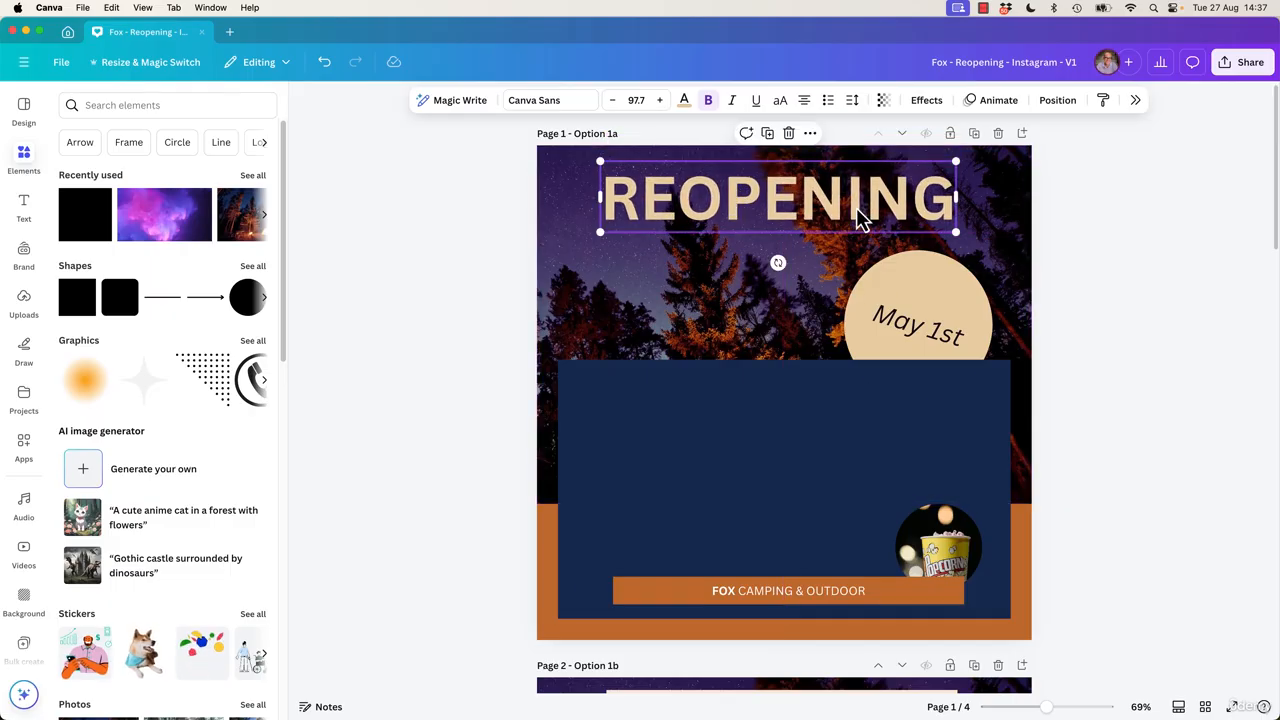
drag(857, 210, 858, 211)
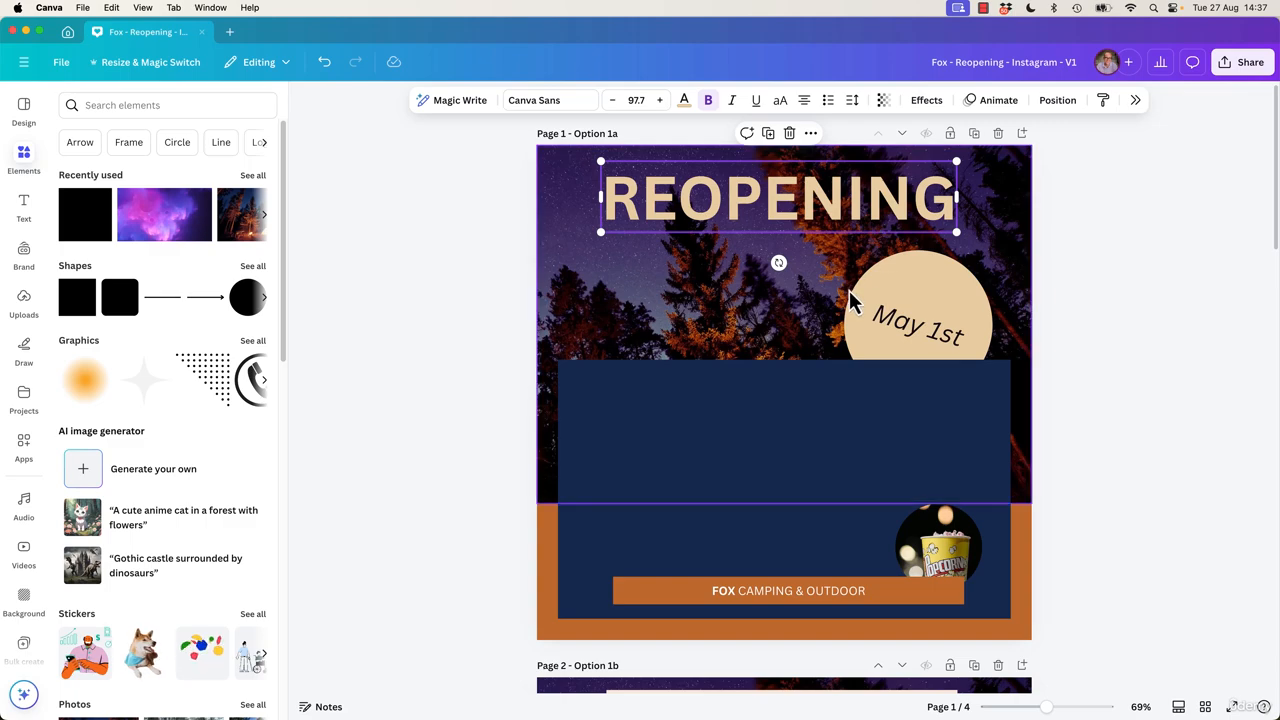
Crop the background photo, setting its rotation to 0 and shifting it up to show the tent and campfire.
double_click(717, 306)
drag(729, 393, 738, 332)
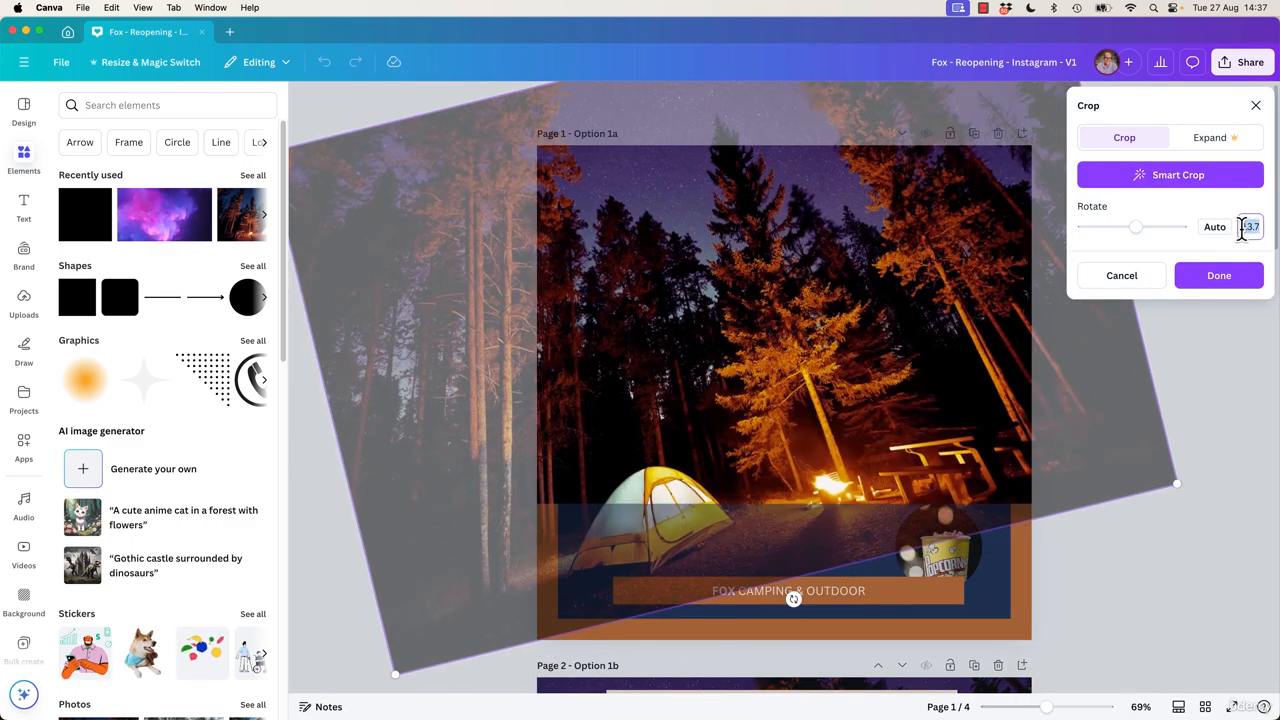
text(0)
drag(817, 437, 818, 357)
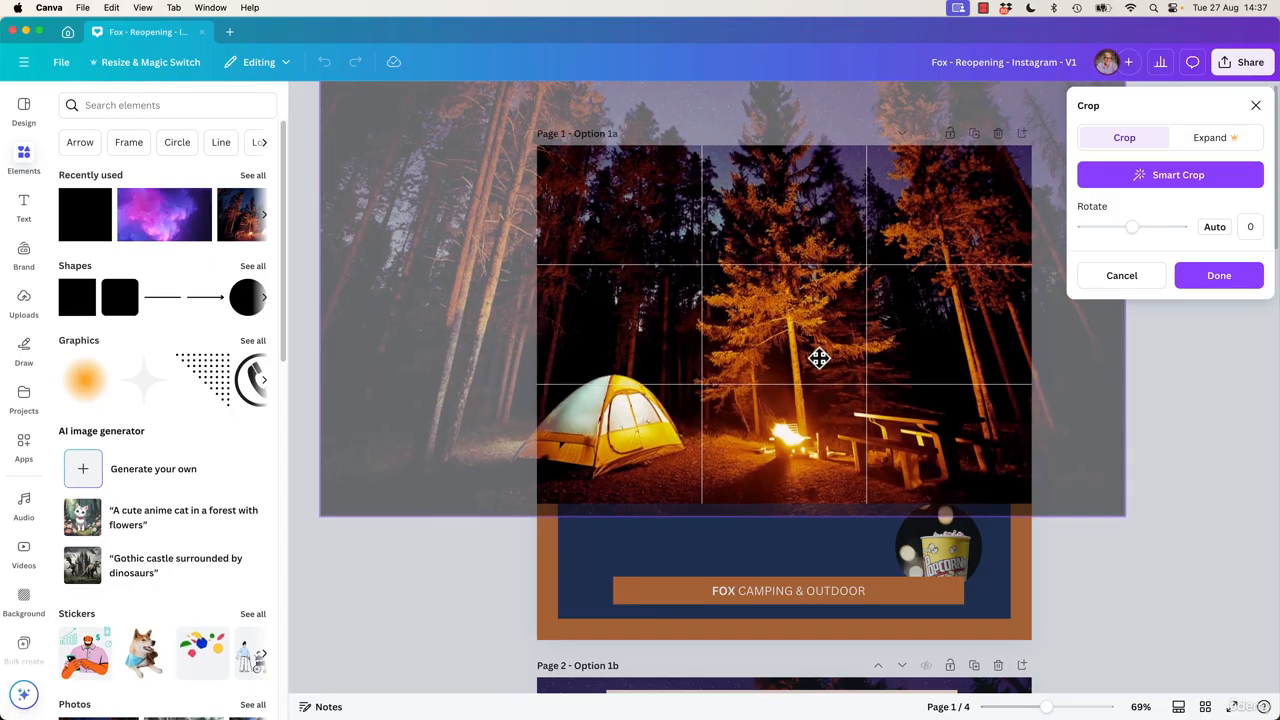
click(1126, 578)
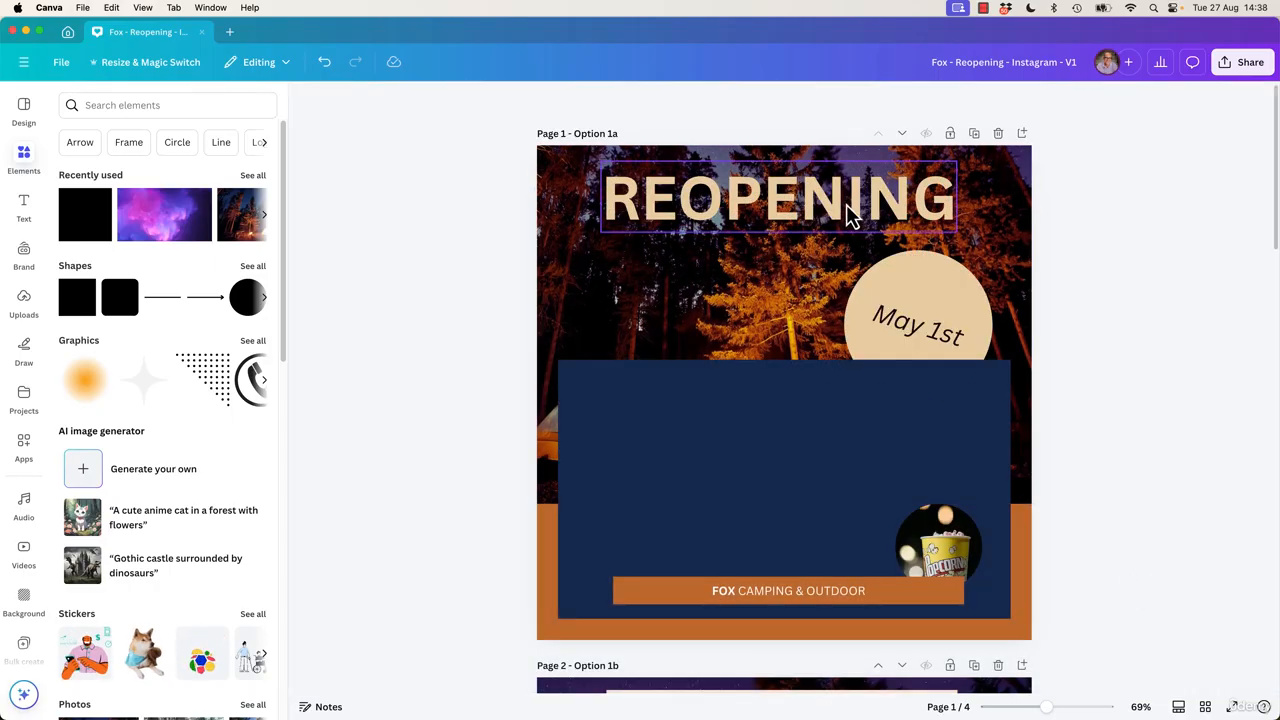
Try the Shadow effect on the REOPENING heading and undo it.
drag(846, 204, 852, 214)
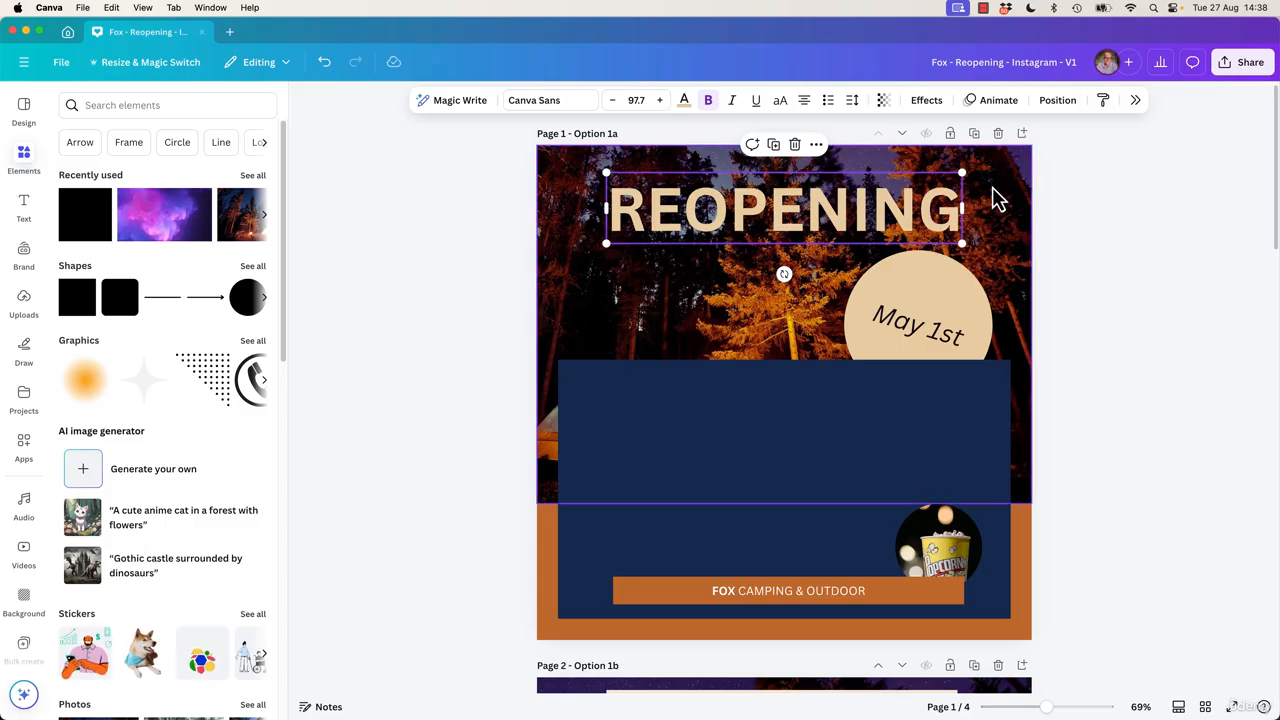
click(924, 102)
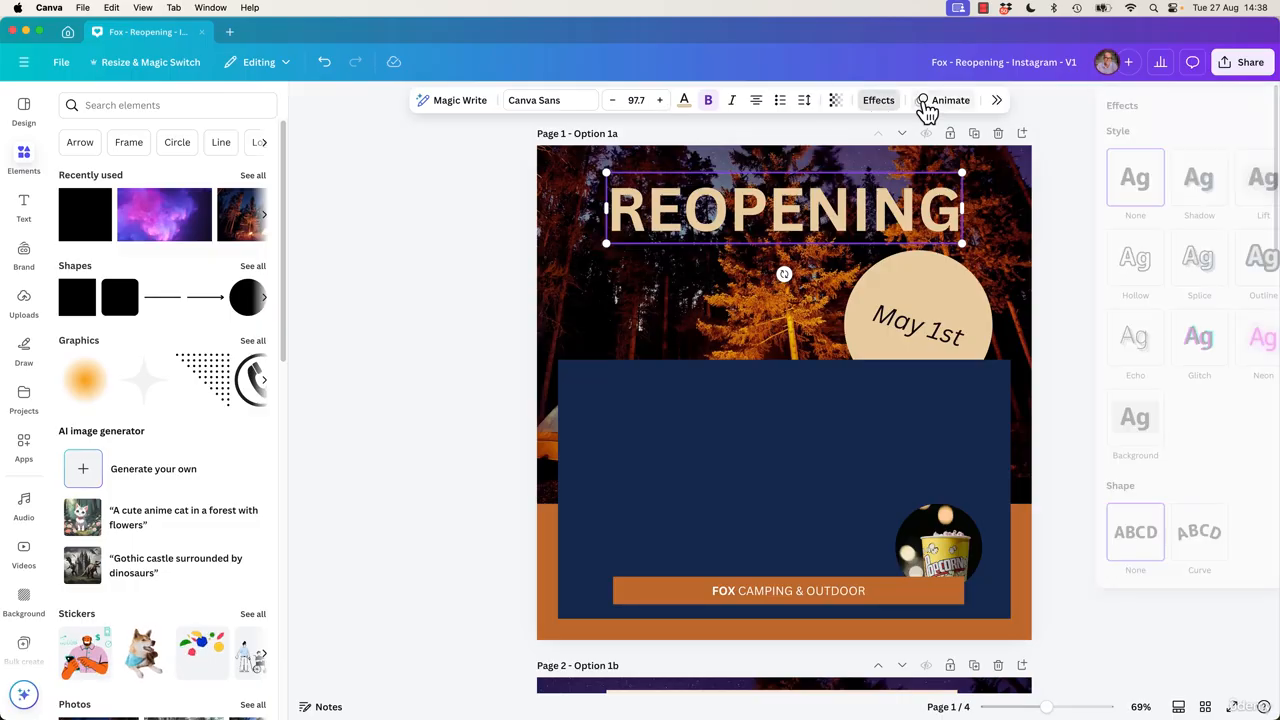
click(1180, 193)
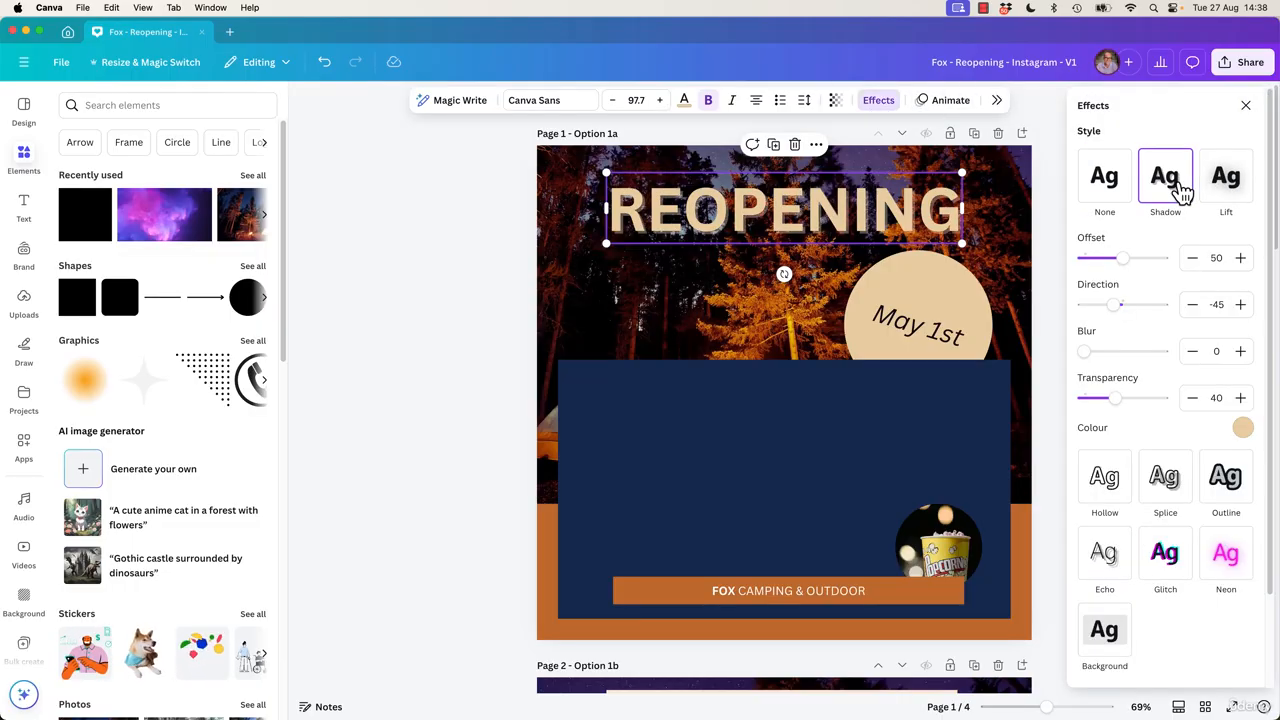
key(super+z)
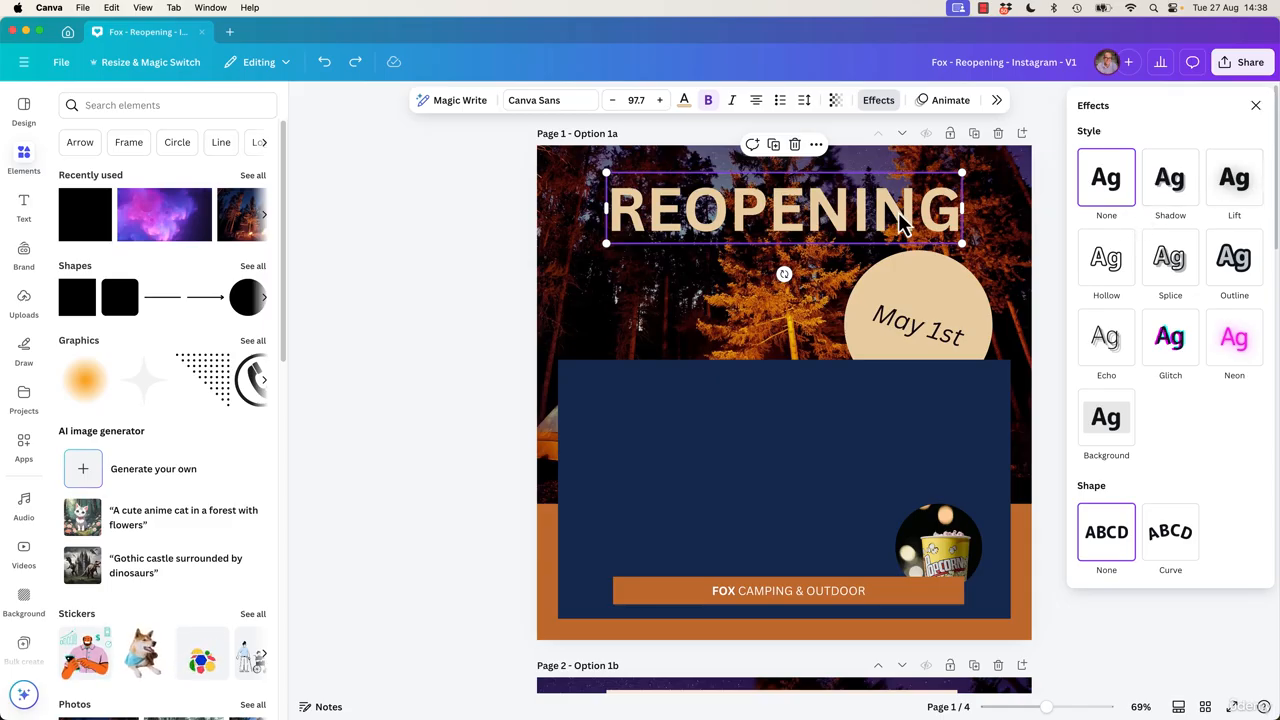
Preview the Lift effect on the heading over the navy box, then move the heading back to the top.
drag(900, 222, 887, 429)
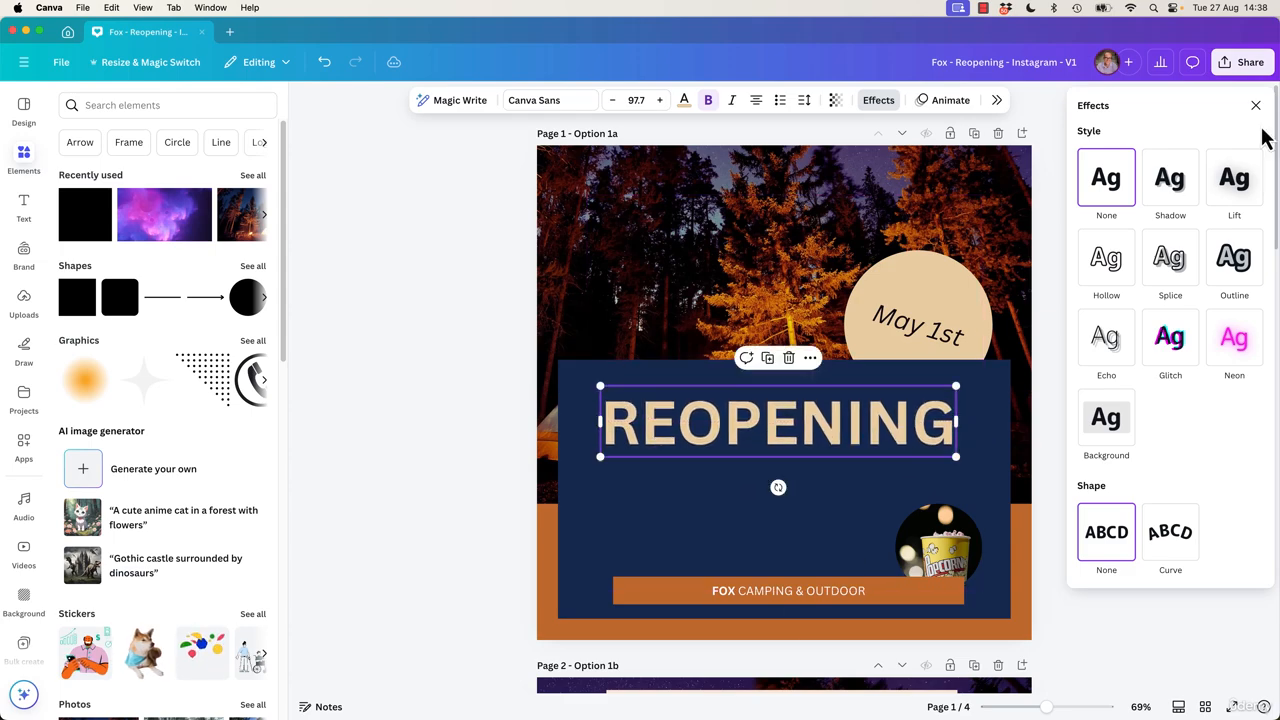
click(1236, 180)
drag(943, 449, 933, 289)
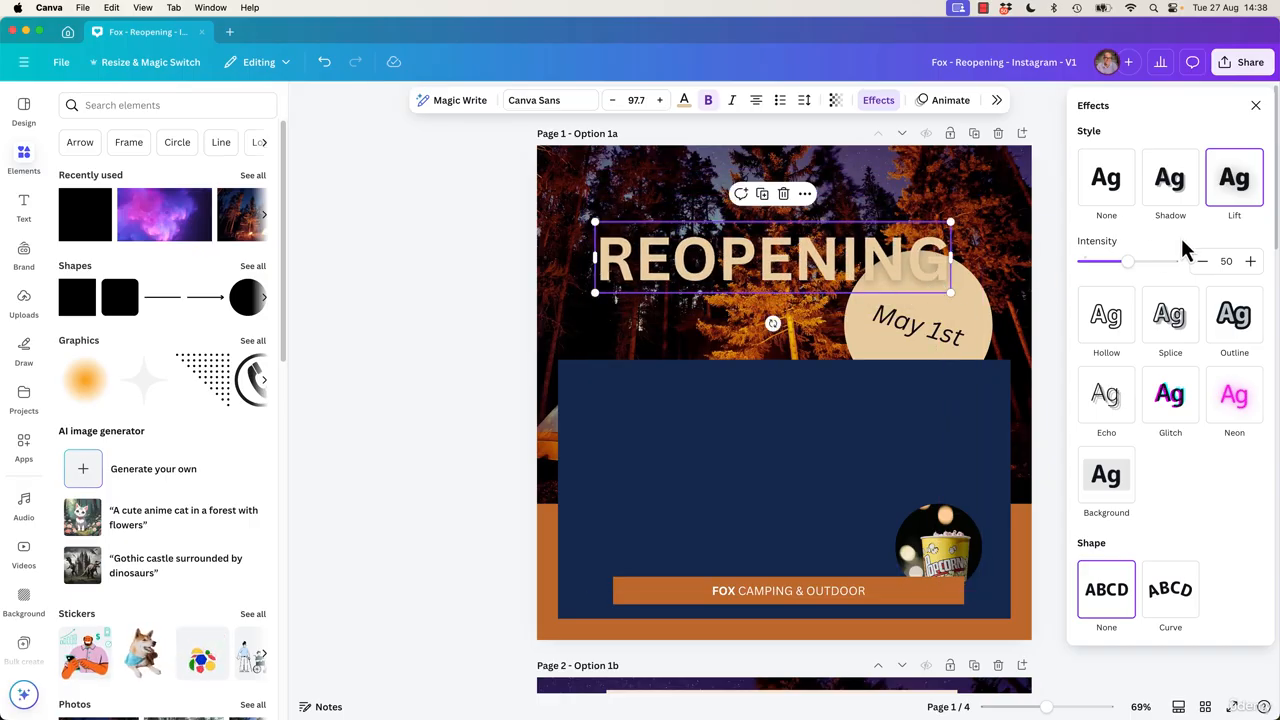
Apply the Shadow effect to the REOPENING heading and position it near the page's top edge.
click(1165, 185)
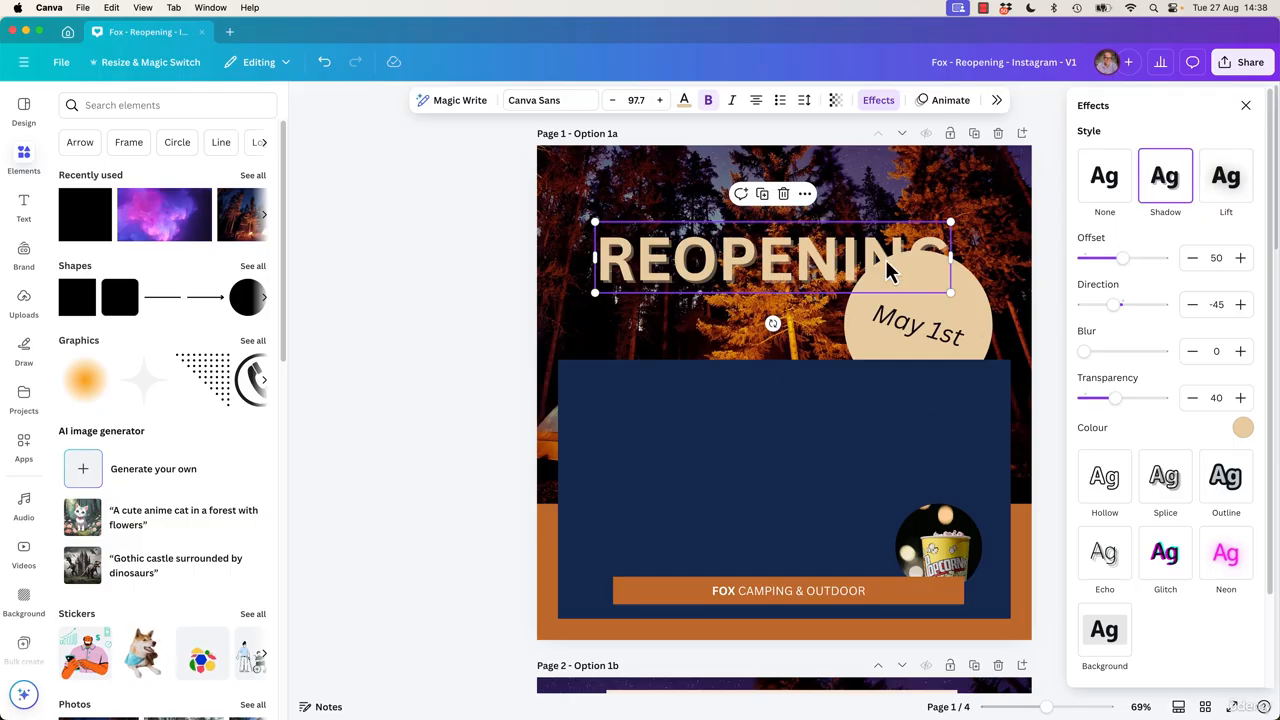
drag(868, 275, 858, 223)
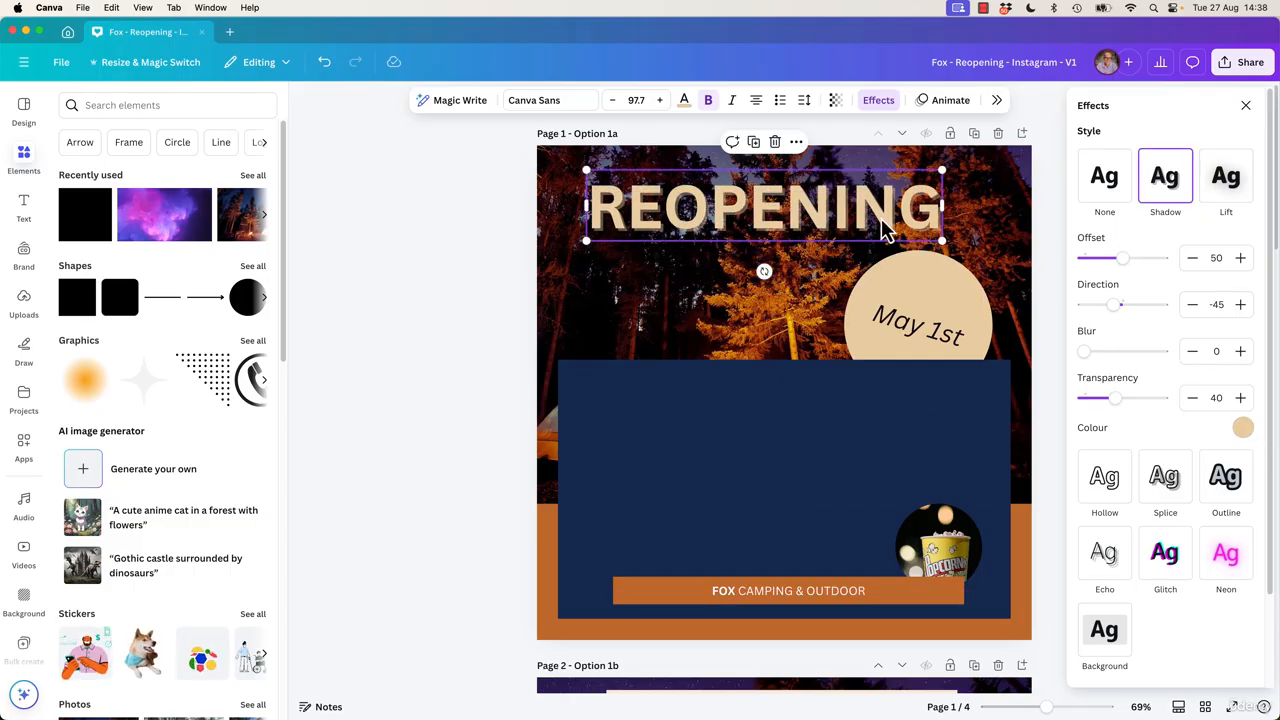
drag(1046, 707, 1067, 709)
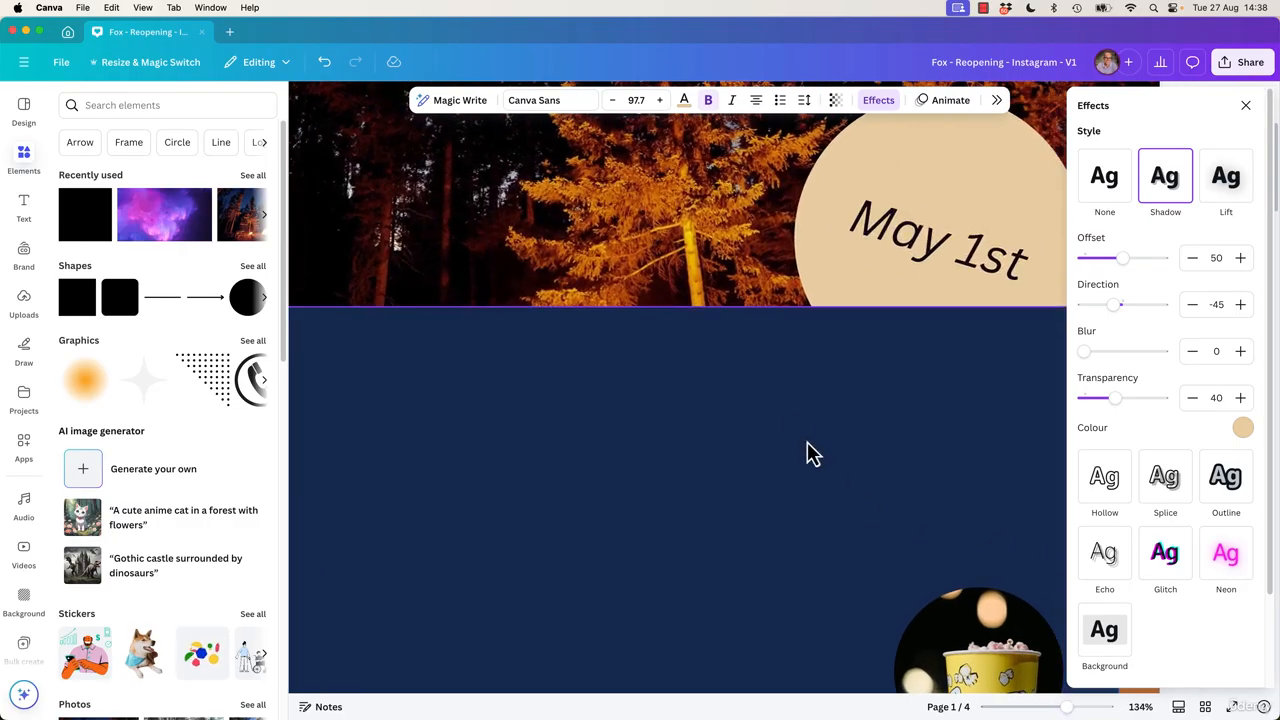
Try the None, Shadow and Splice effects on the REOPENING heading, then remove the effect.
scroll(806, 451, up, 3)
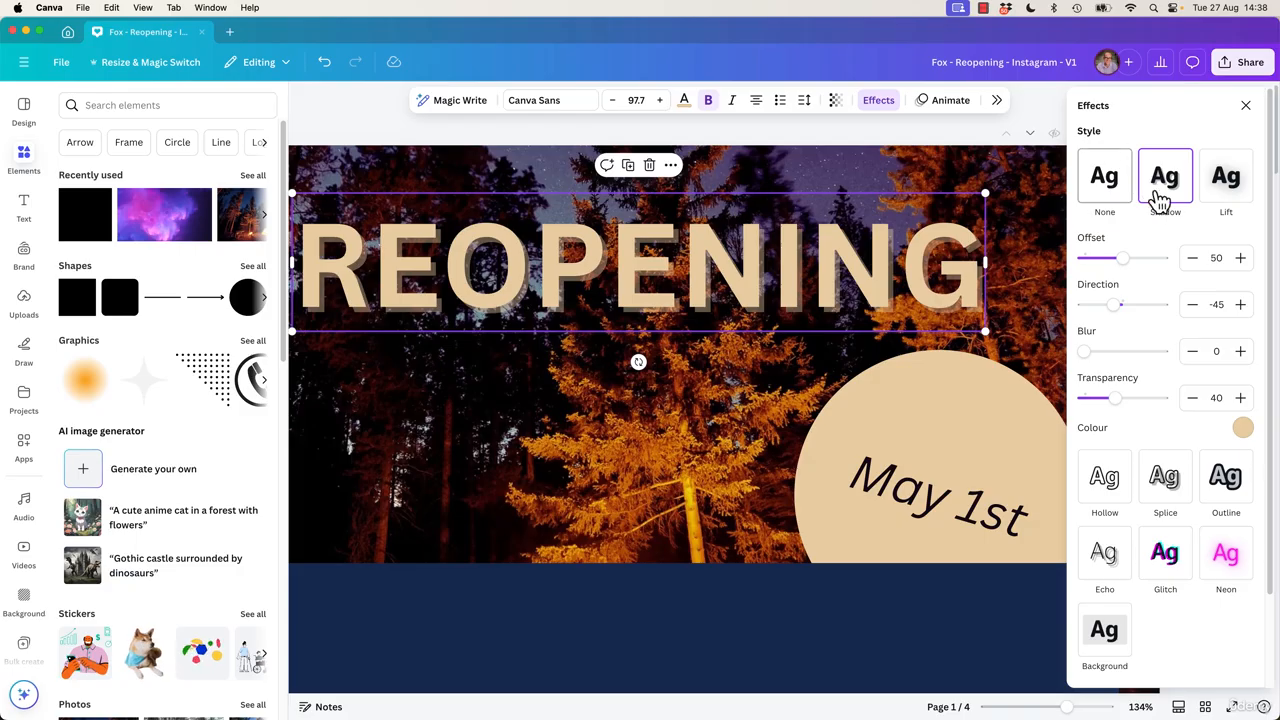
click(1107, 191)
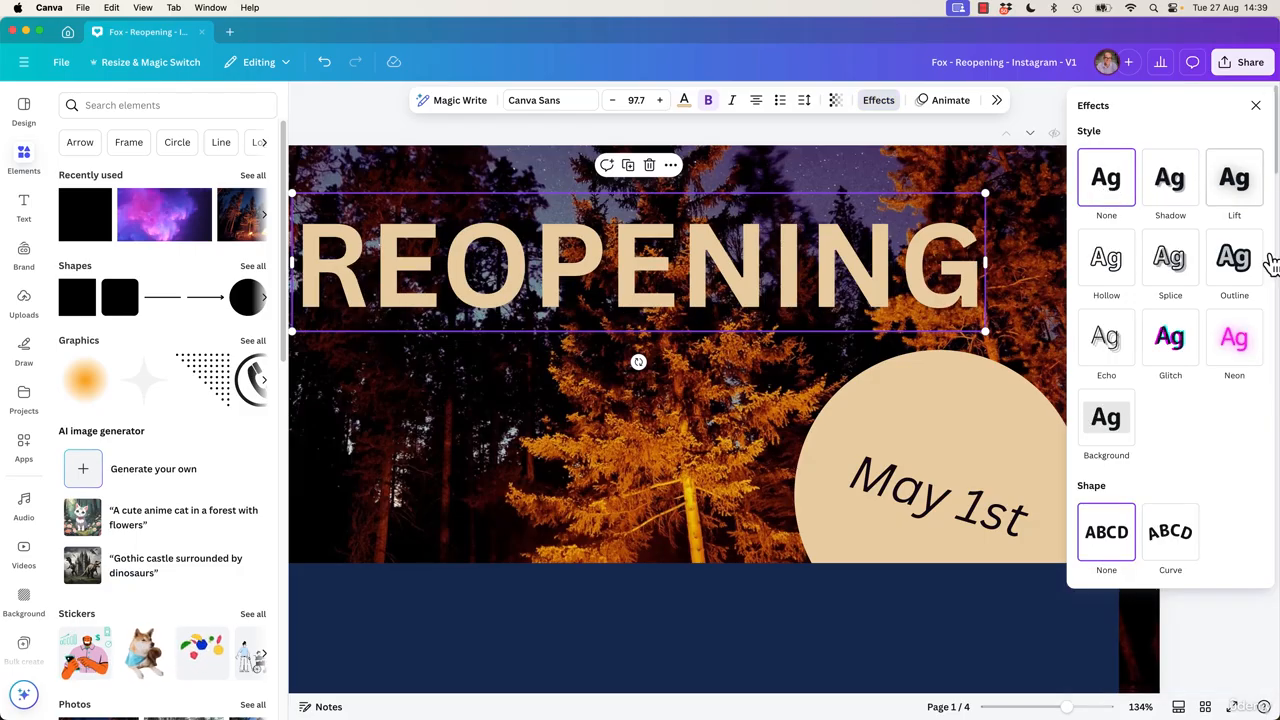
click(1186, 203)
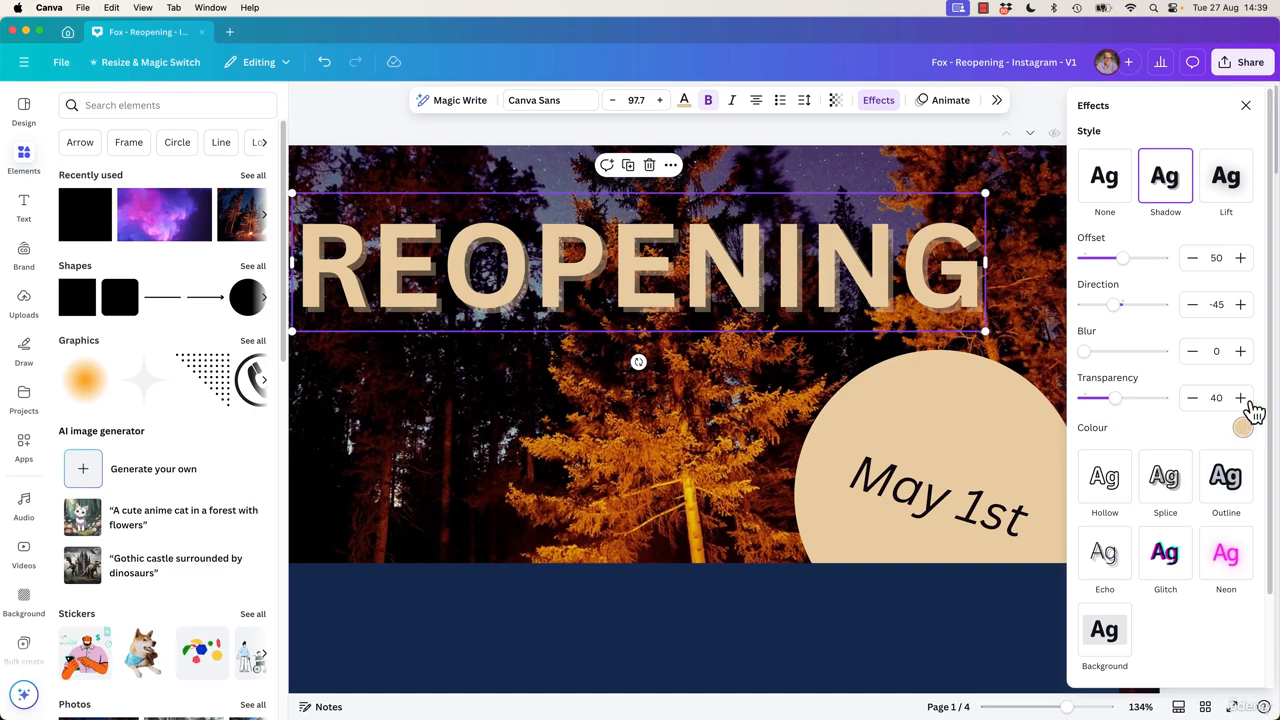
click(1160, 485)
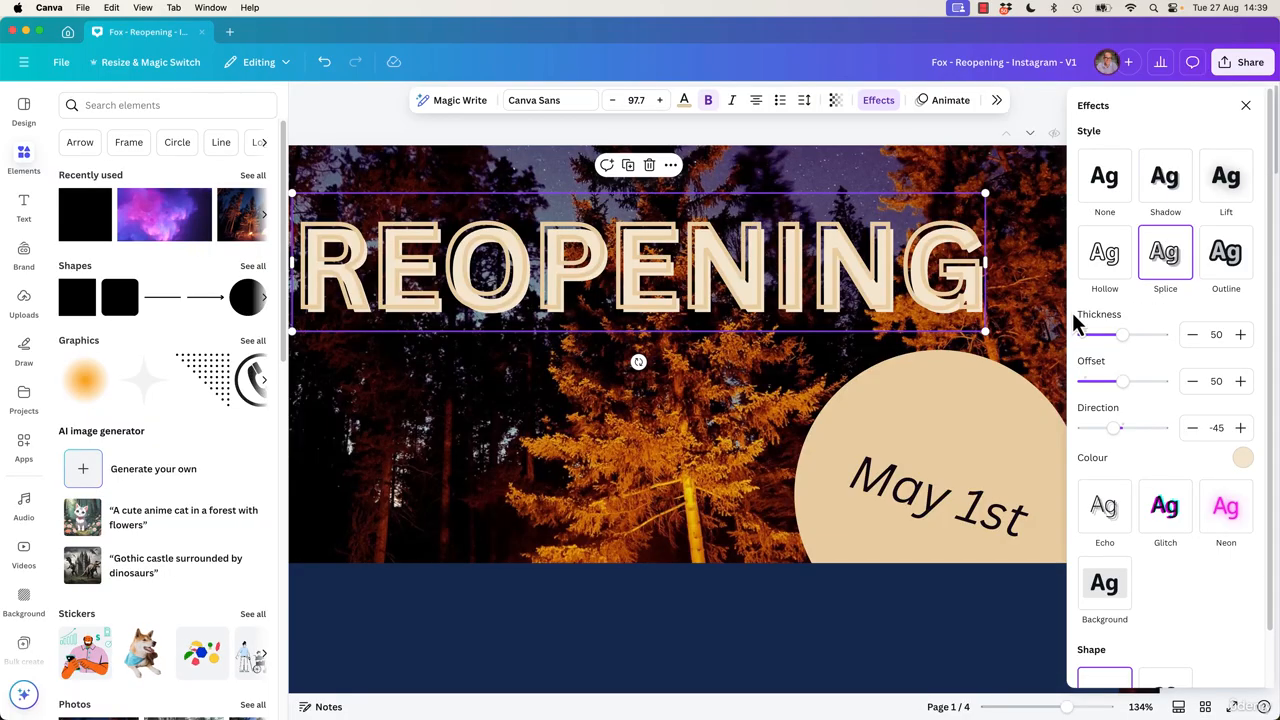
click(1114, 190)
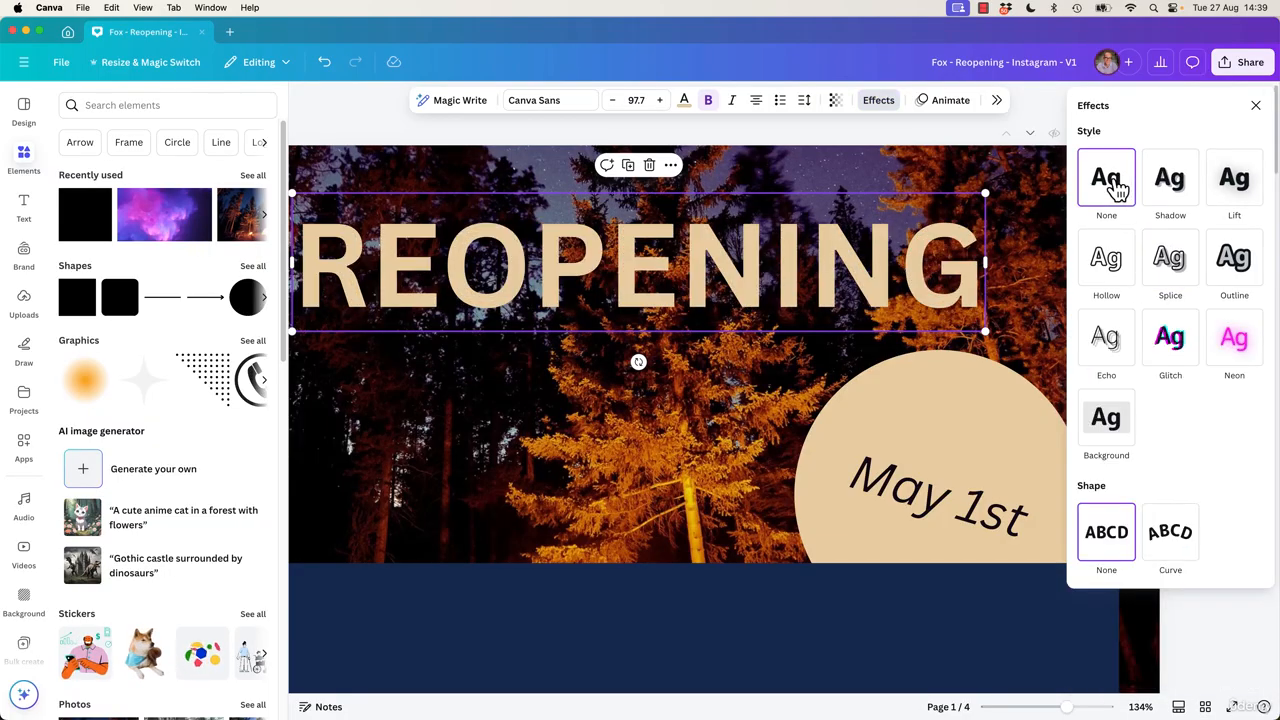
Preview the Outline, Glitch, Neon and Hollow effects on the page 1 REOPENING heading.
click(1237, 285)
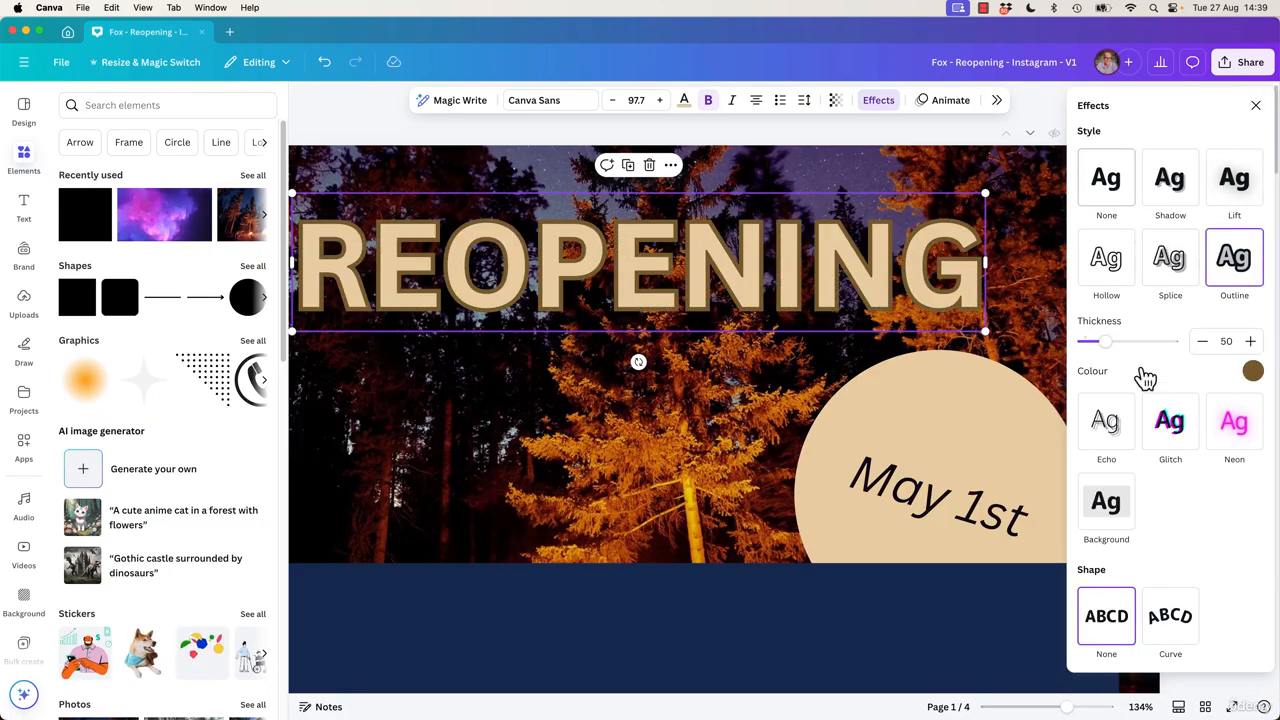
click(1175, 440)
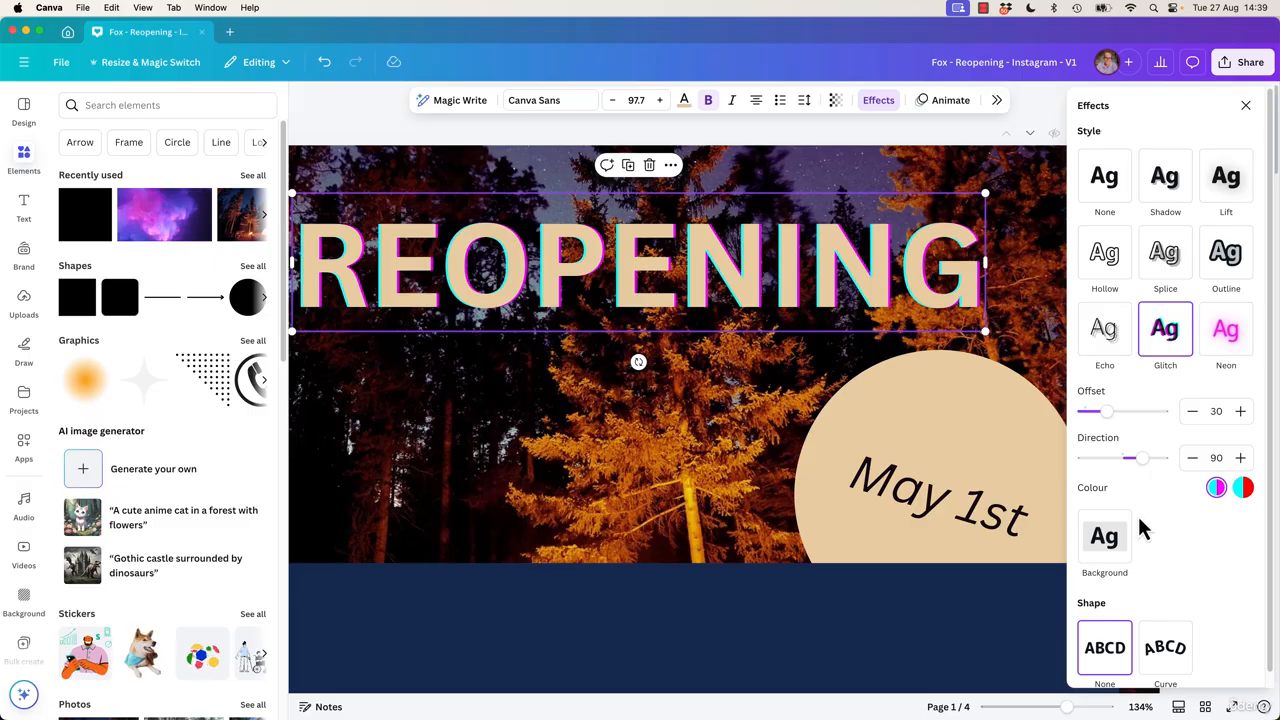
click(1104, 178)
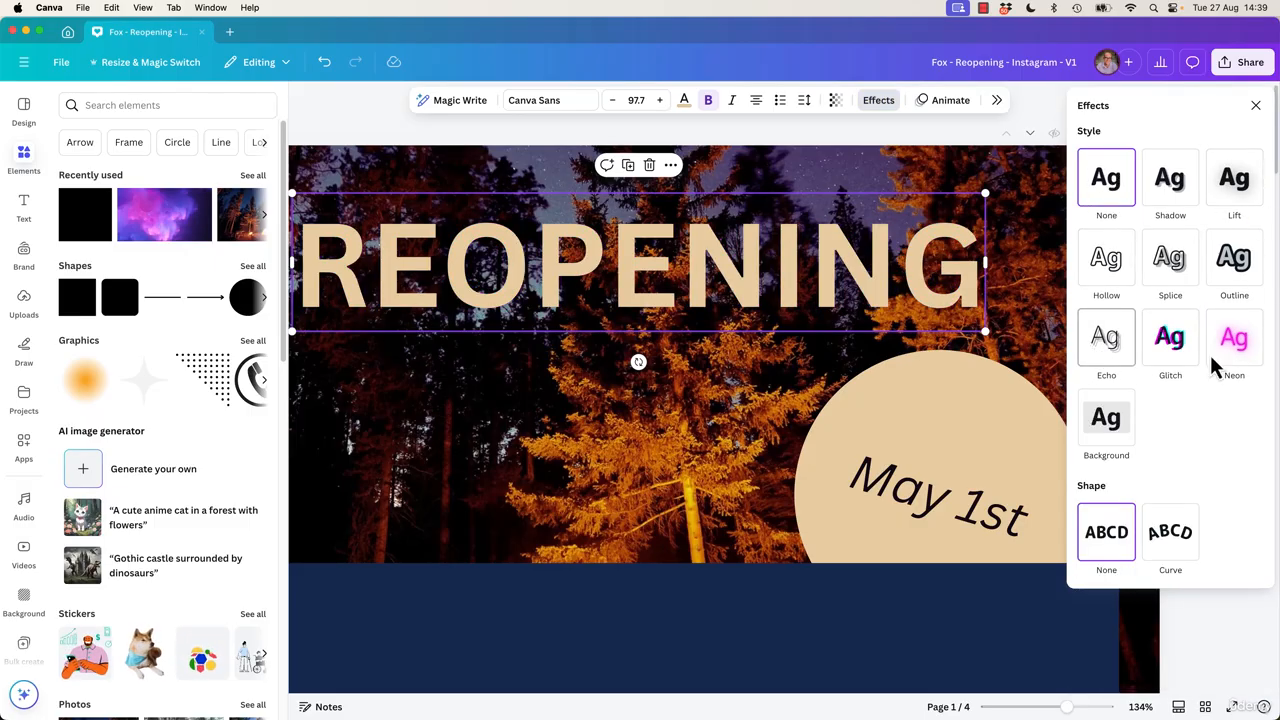
click(1240, 345)
mouse_move(1141, 438)
mouse_down()
mouse_move(1180, 438)
mouse_move(1137, 438)
mouse_up()
click(1107, 266)
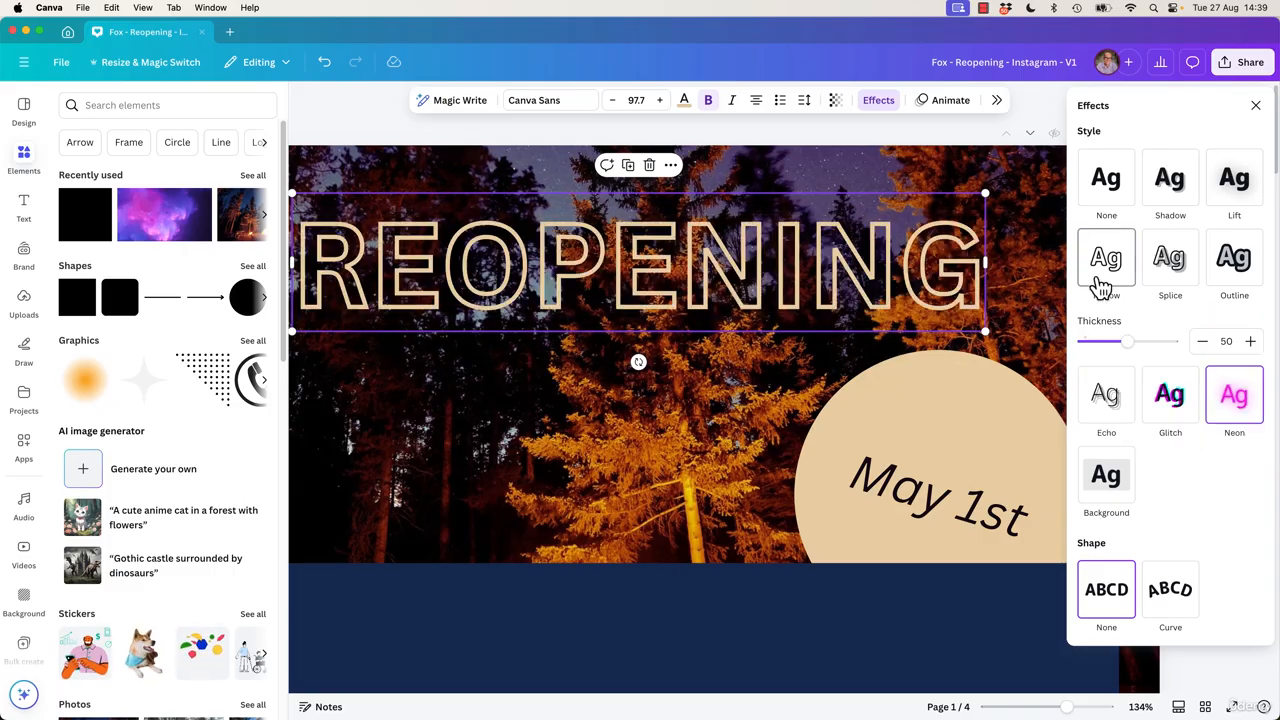
Try the Hollow effect on page 2's REOPENING heading and undo it.
scroll(776, 492, down, 2)
scroll(770, 502, down, 10)
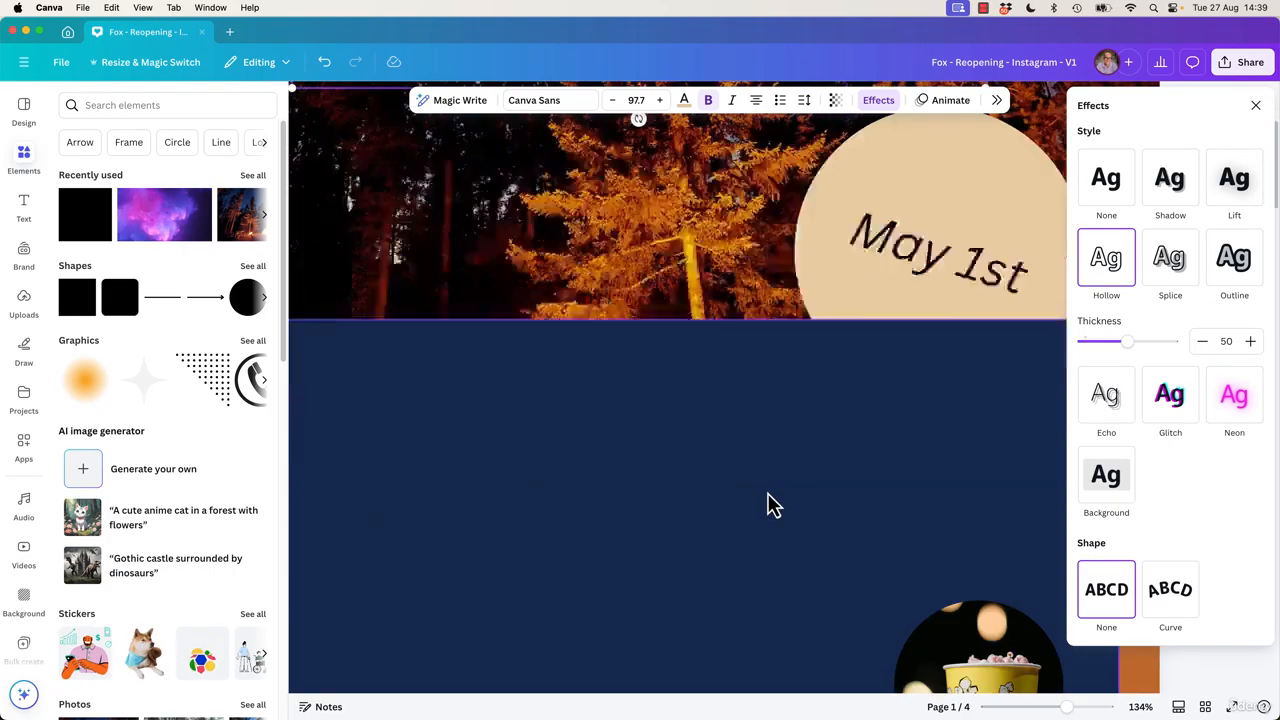
scroll(770, 505, down, 2)
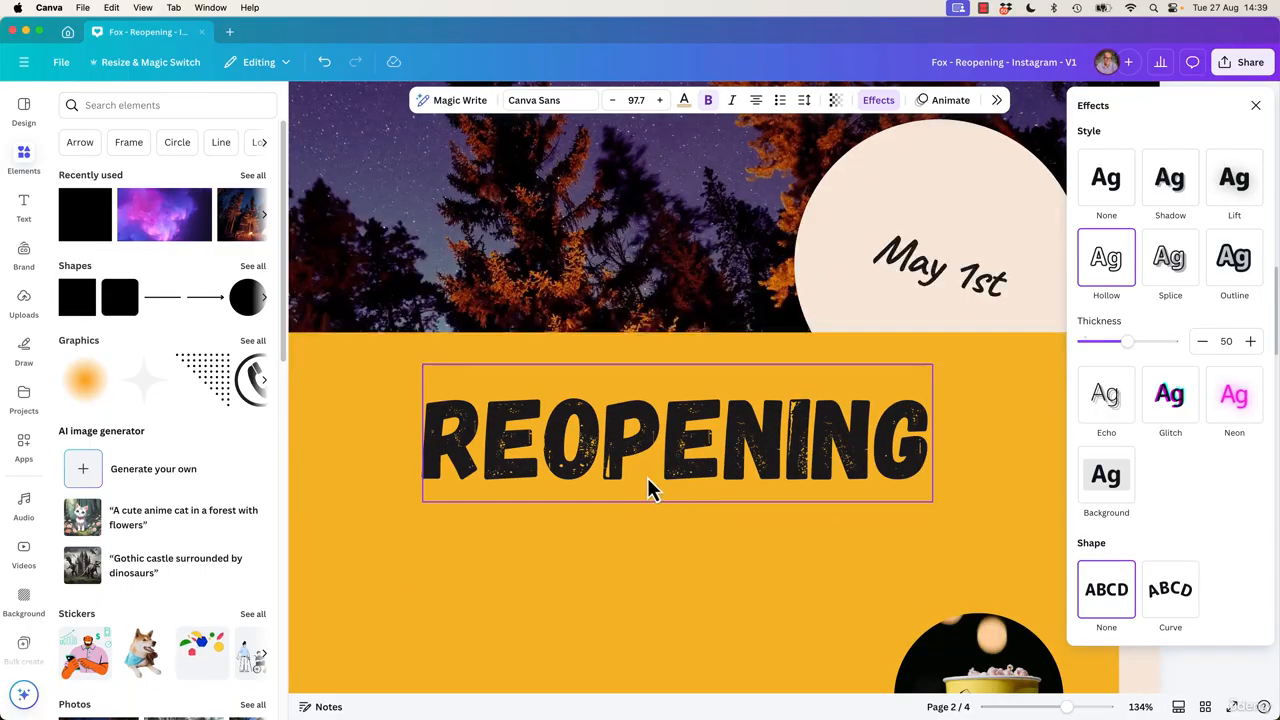
click(606, 486)
click(1256, 106)
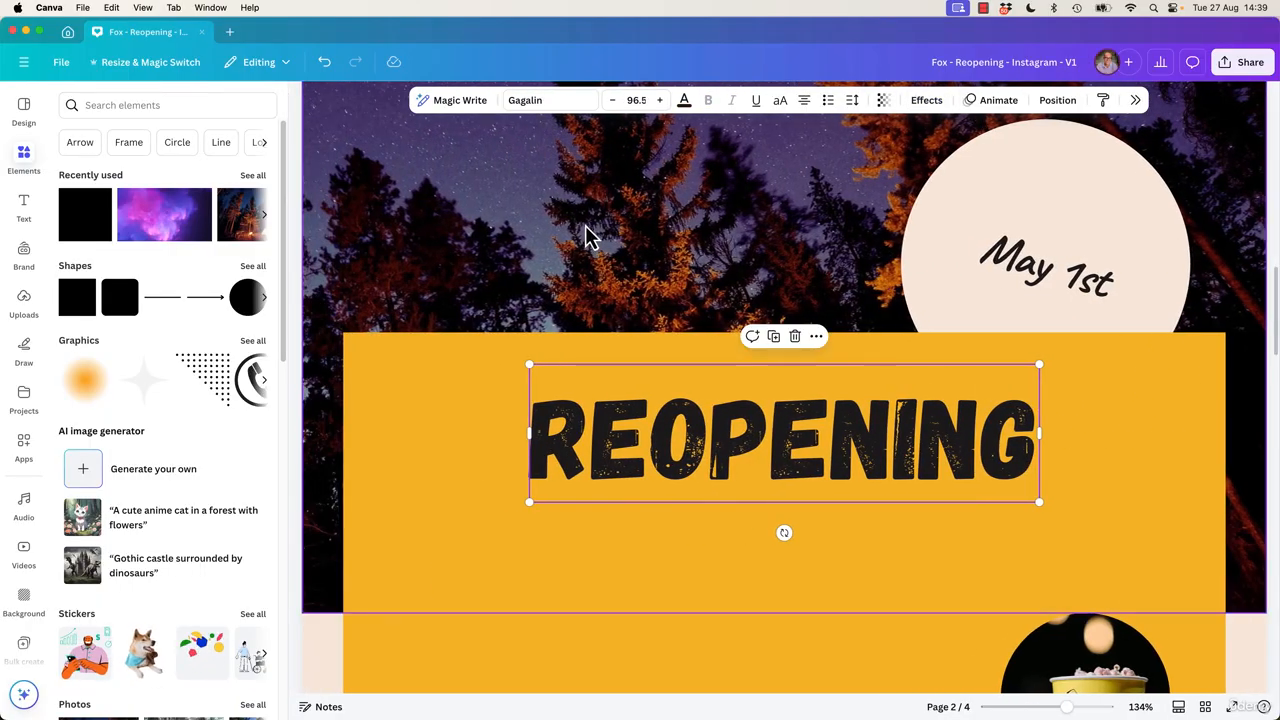
click(922, 101)
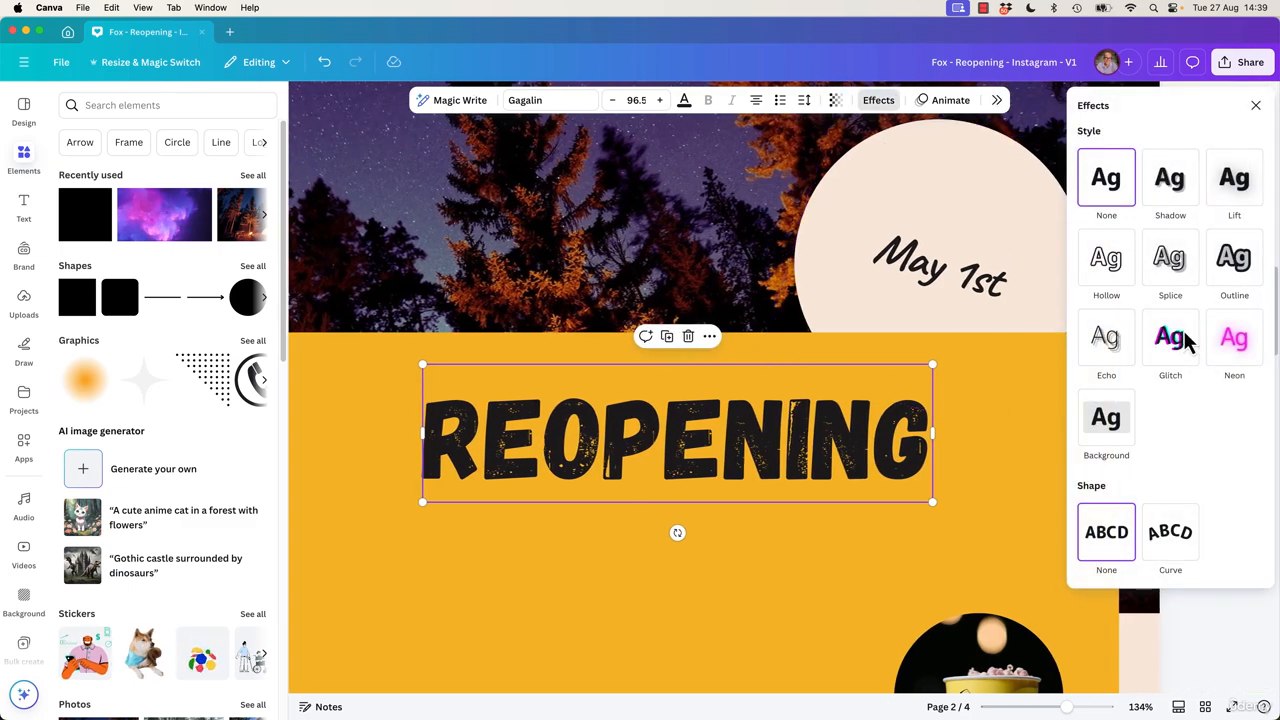
click(1106, 265)
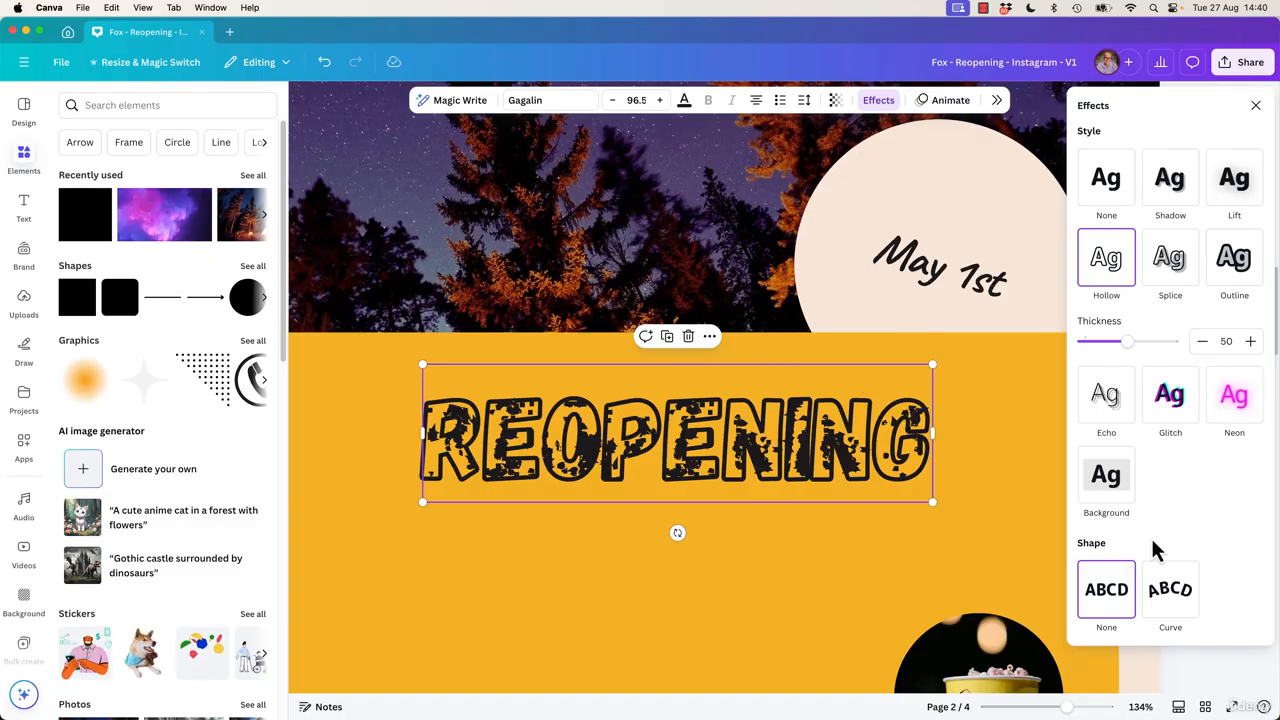
key(super+z)
Try the Shadow and Lift effects on the page 1 REOPENING heading, raising Lift's intensity to 100.
scroll(917, 403, up, 5)
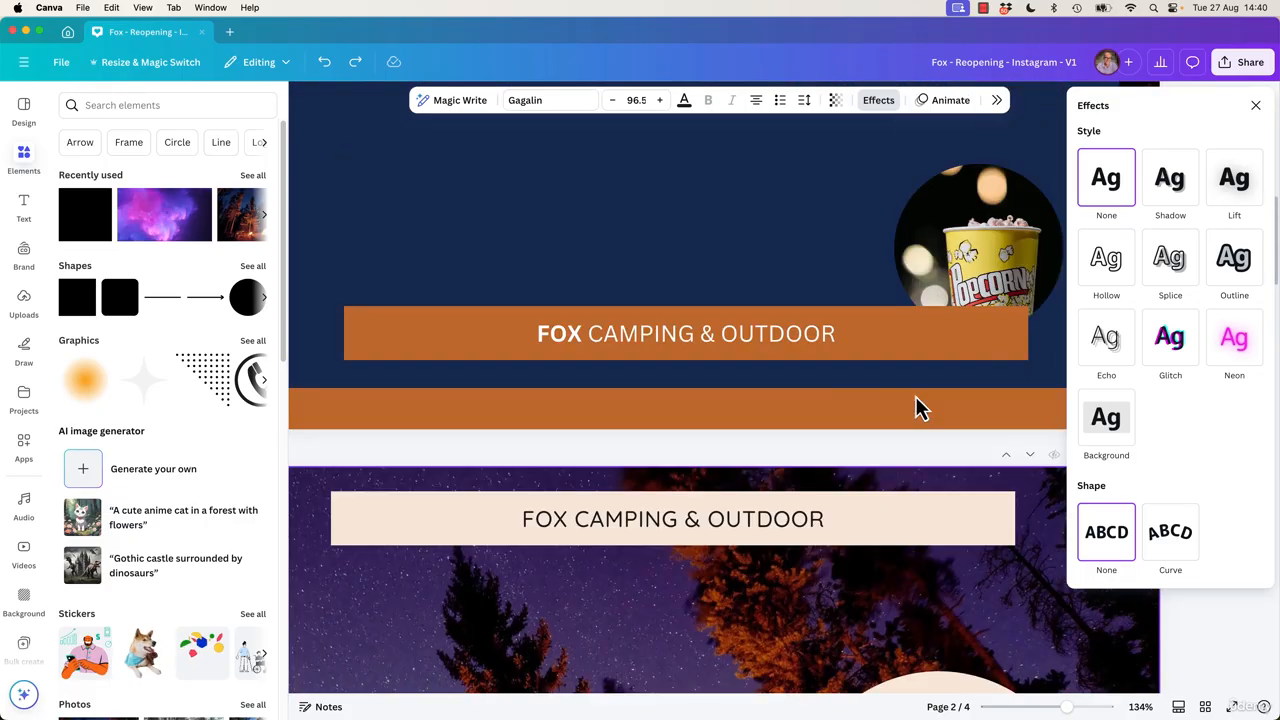
scroll(917, 408, up, 5)
key(shift+super+z)
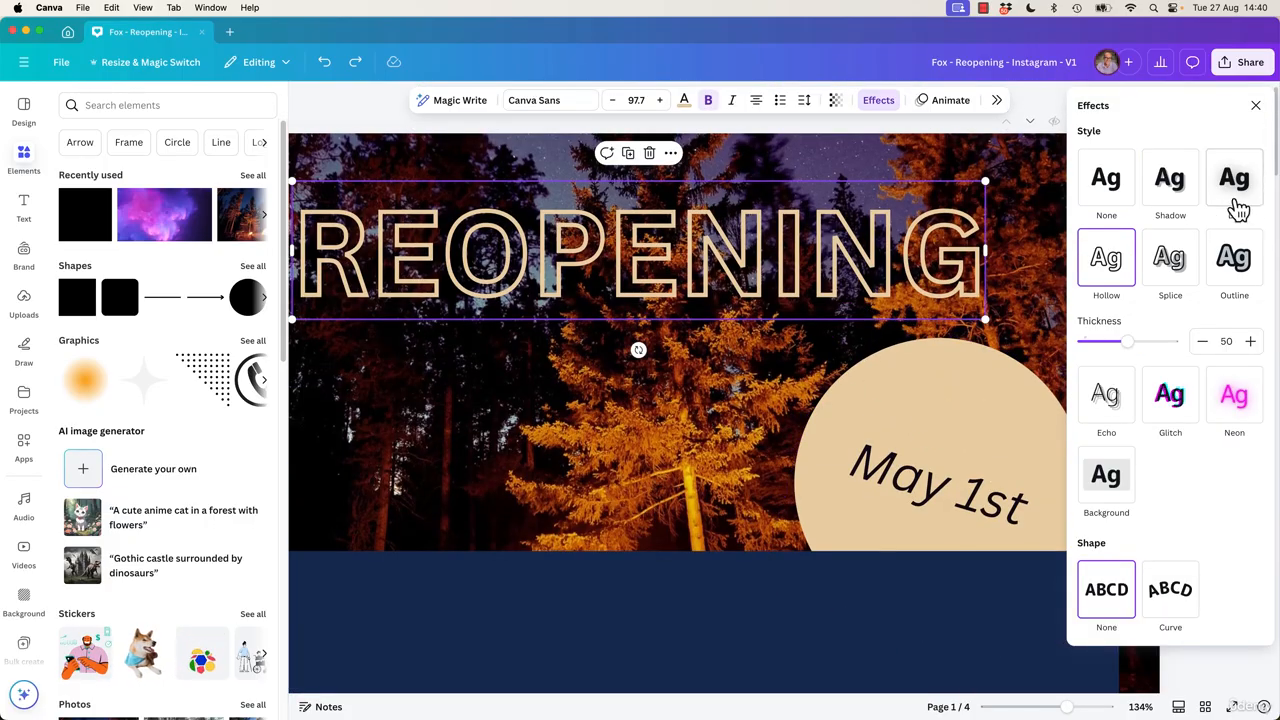
click(1166, 182)
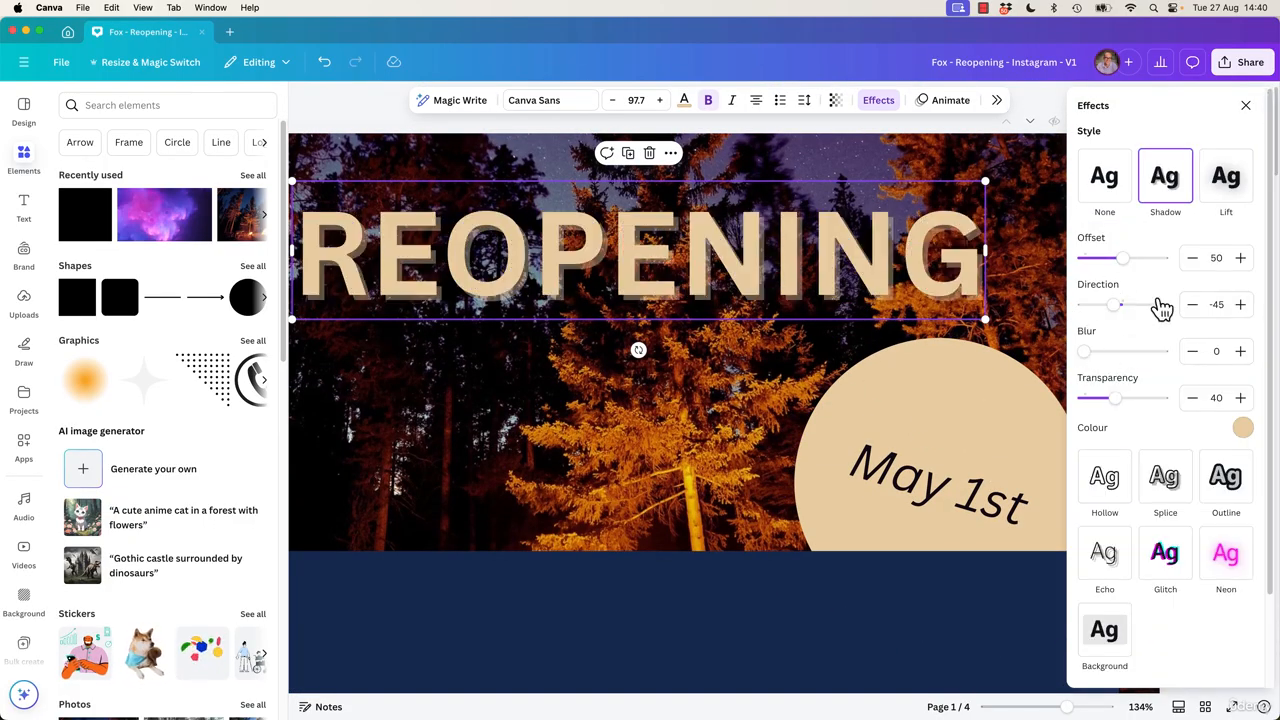
click(1238, 195)
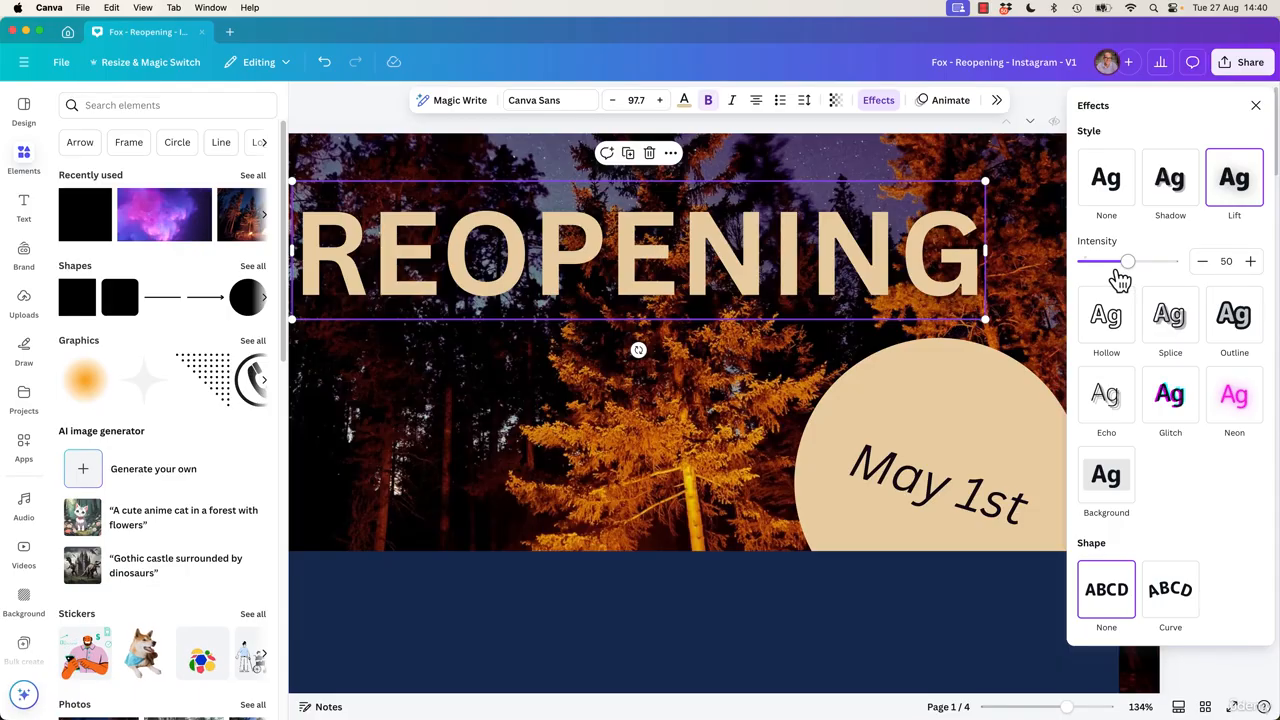
drag(1120, 280, 1229, 278)
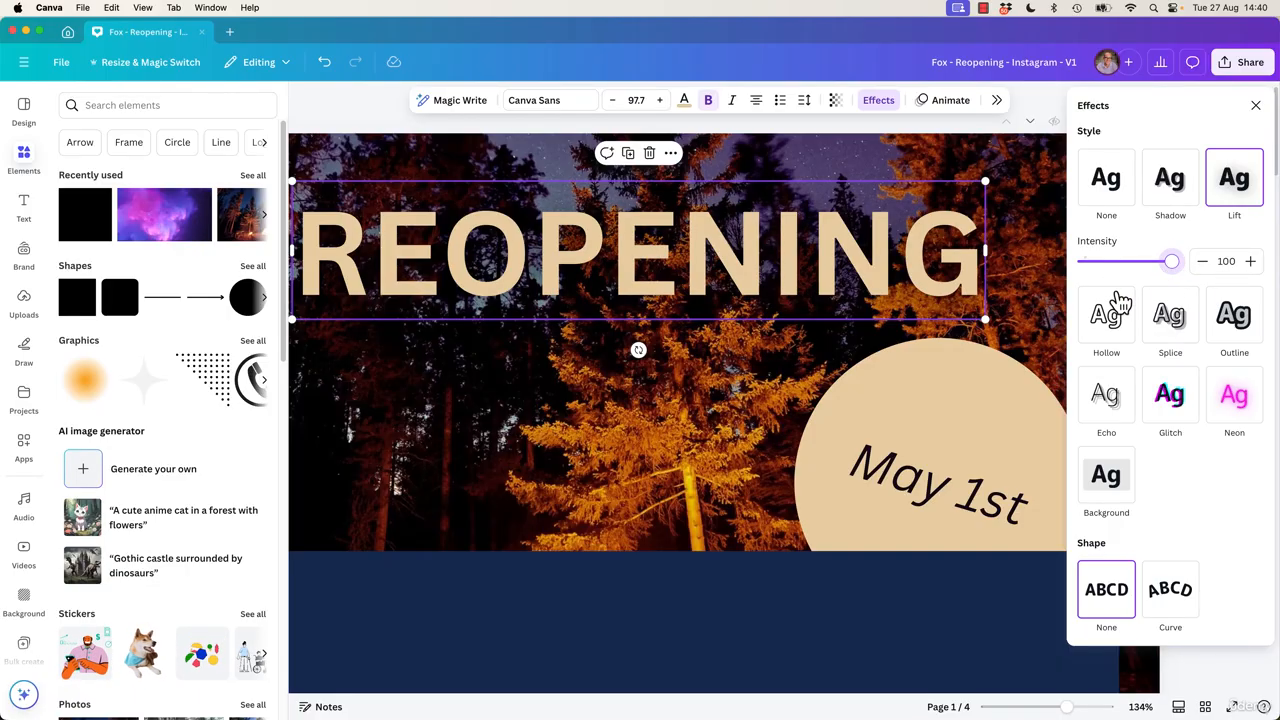
Preview the Echo, Glitch and Neon effects on the page 1 REOPENING heading.
click(1105, 395)
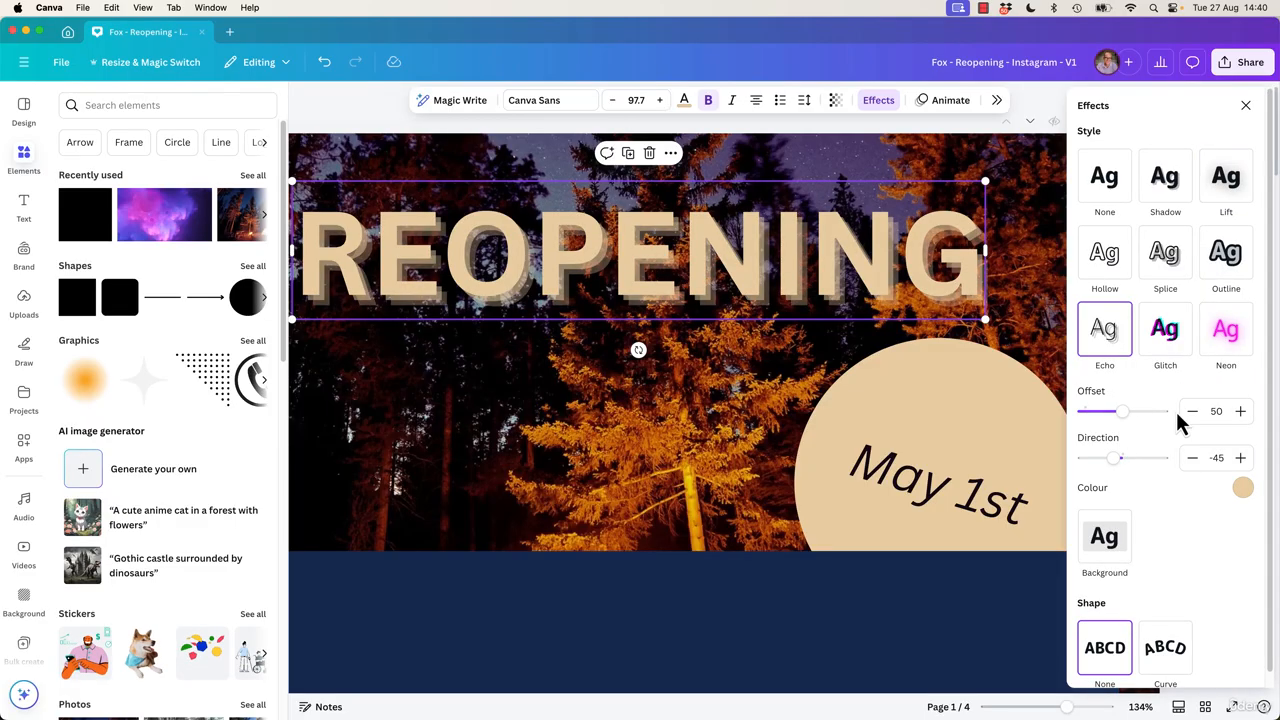
click(1166, 333)
click(1224, 345)
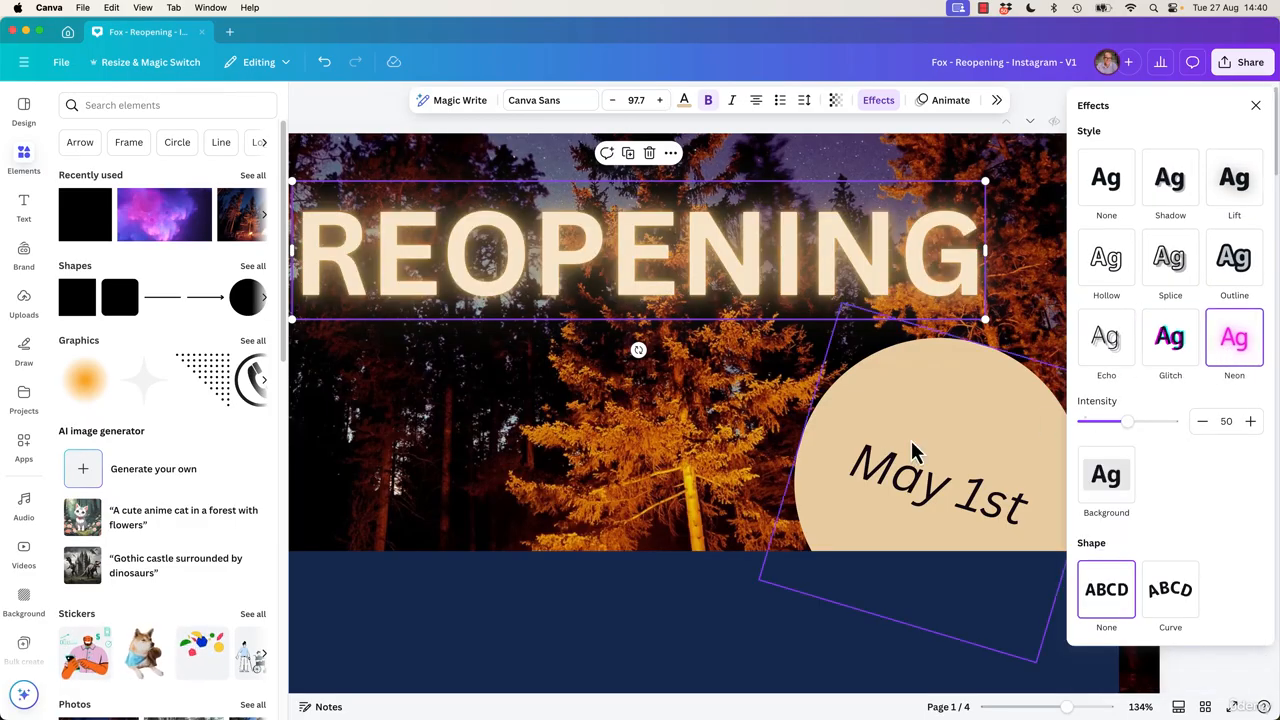
Undo the last effect on page 2's REOPENING heading.
scroll(666, 449, down, 4)
scroll(666, 457, up, 4)
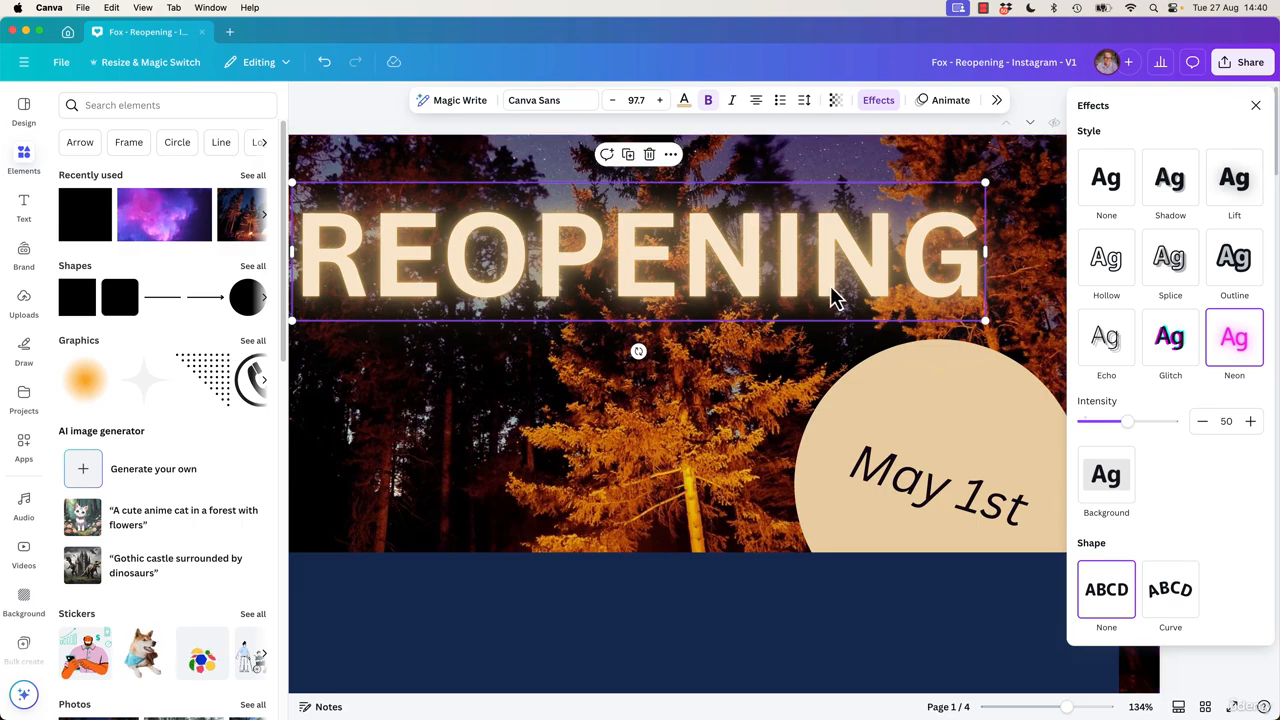
scroll(800, 424, down, 4)
scroll(790, 425, down, 5)
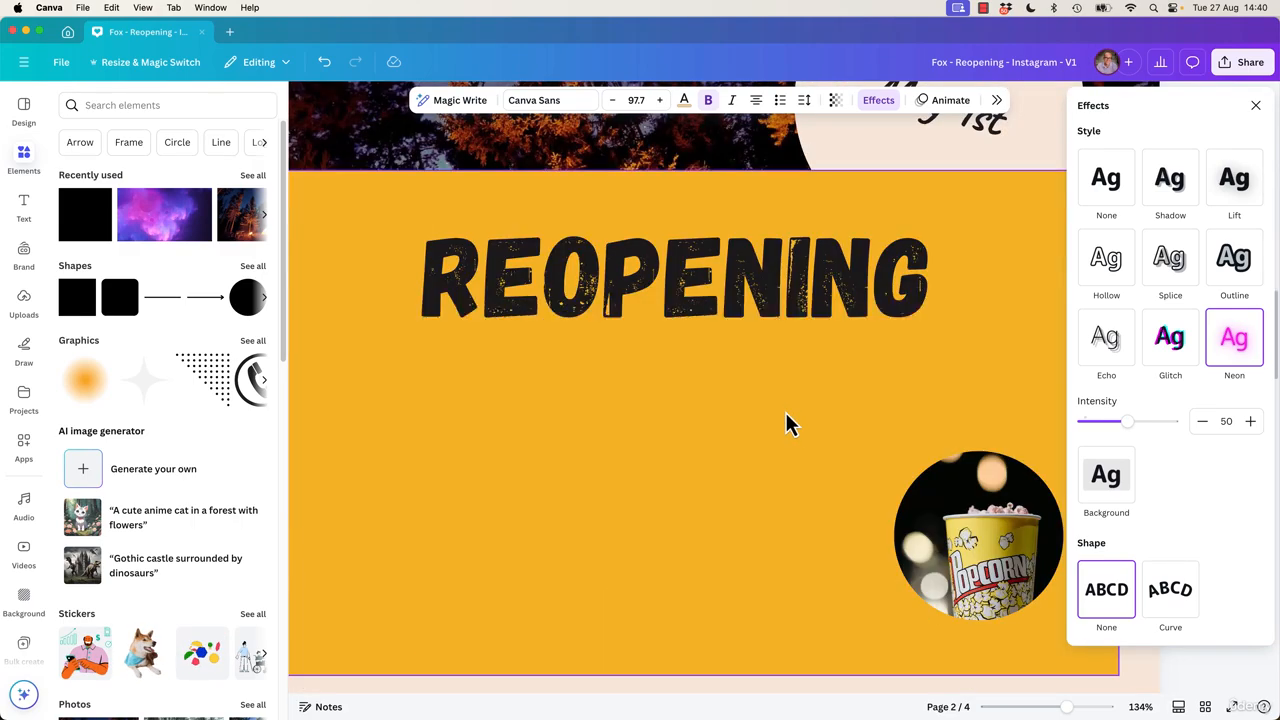
click(771, 294)
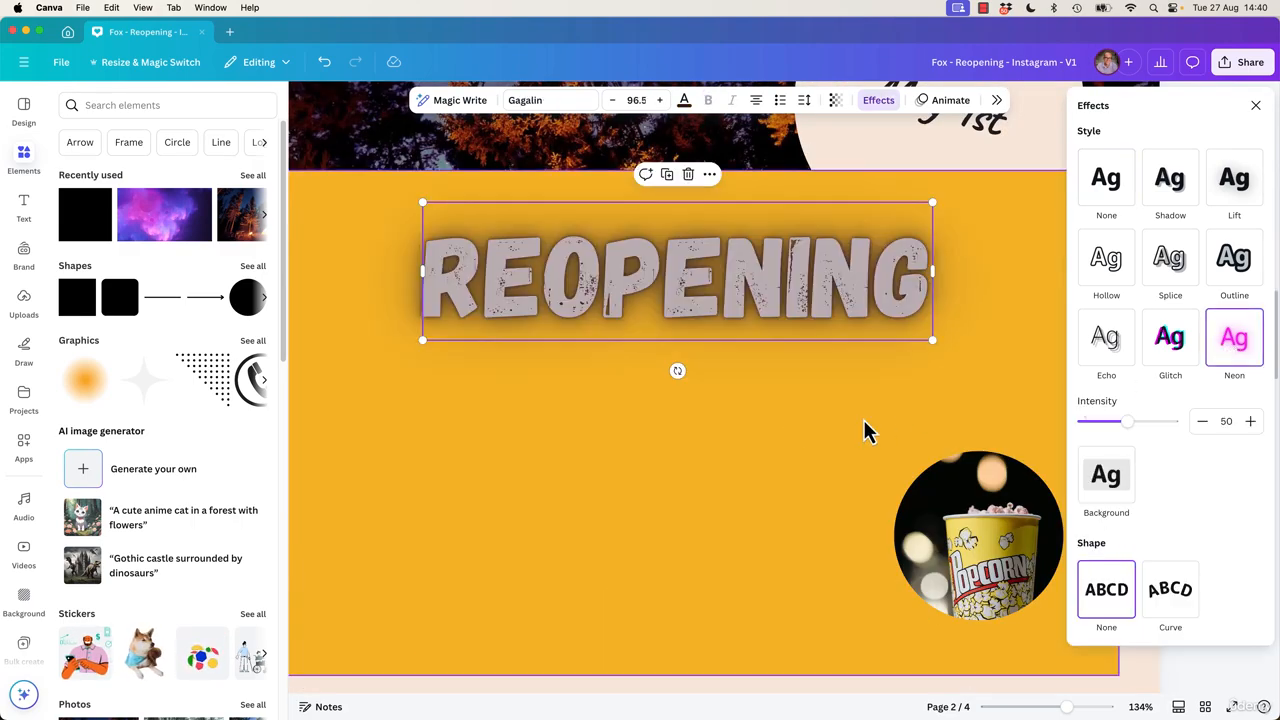
key(super+z)
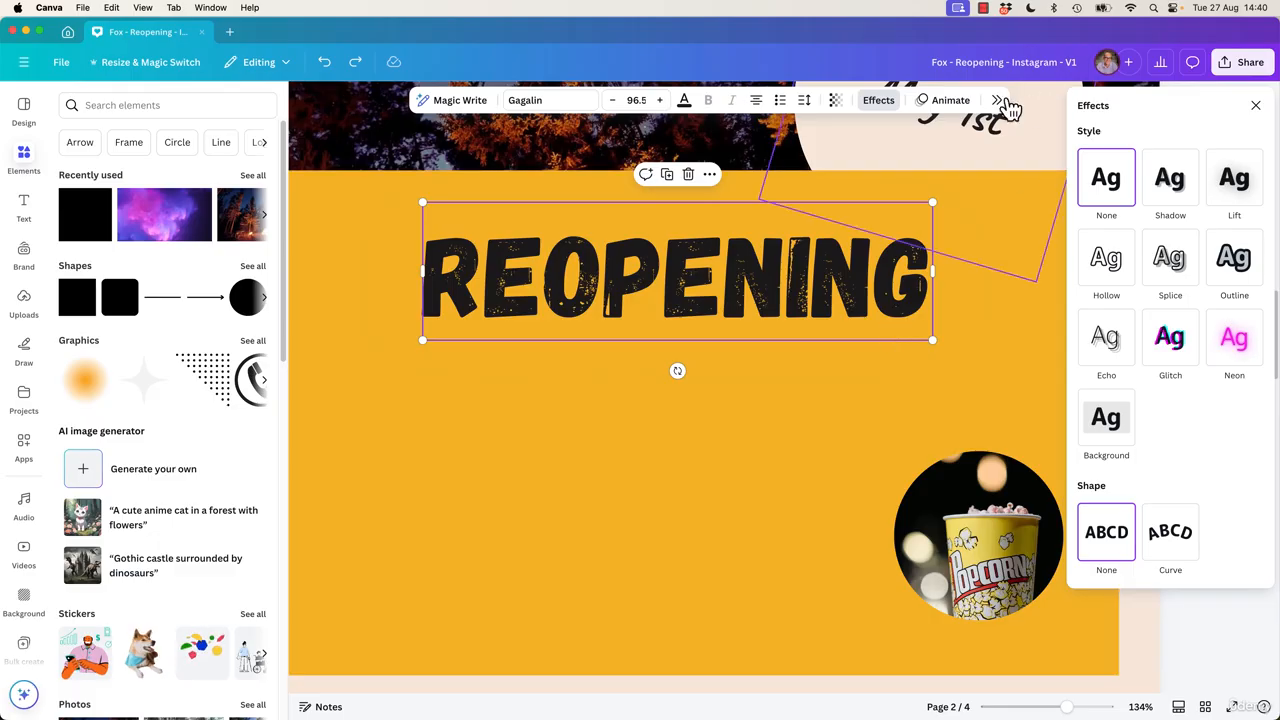
Colour page 2's REOPENING heading pink and apply the Neon effect to it.
click(684, 102)
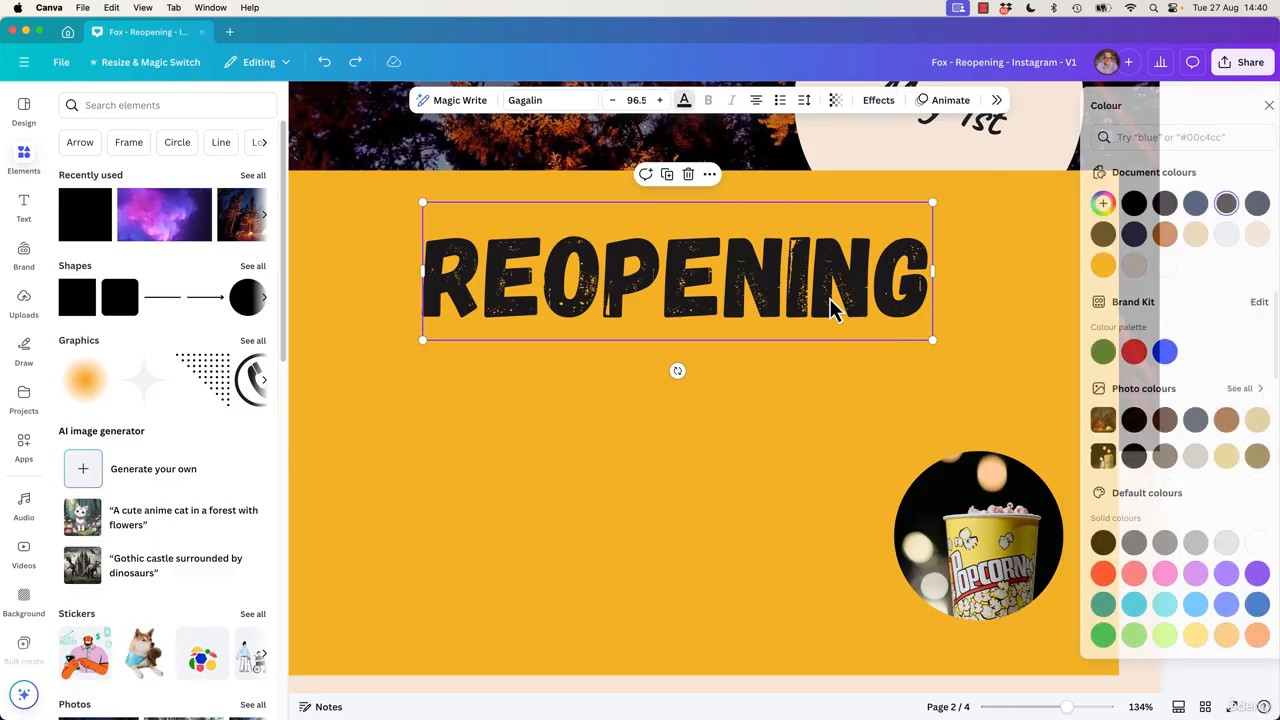
click(1120, 573)
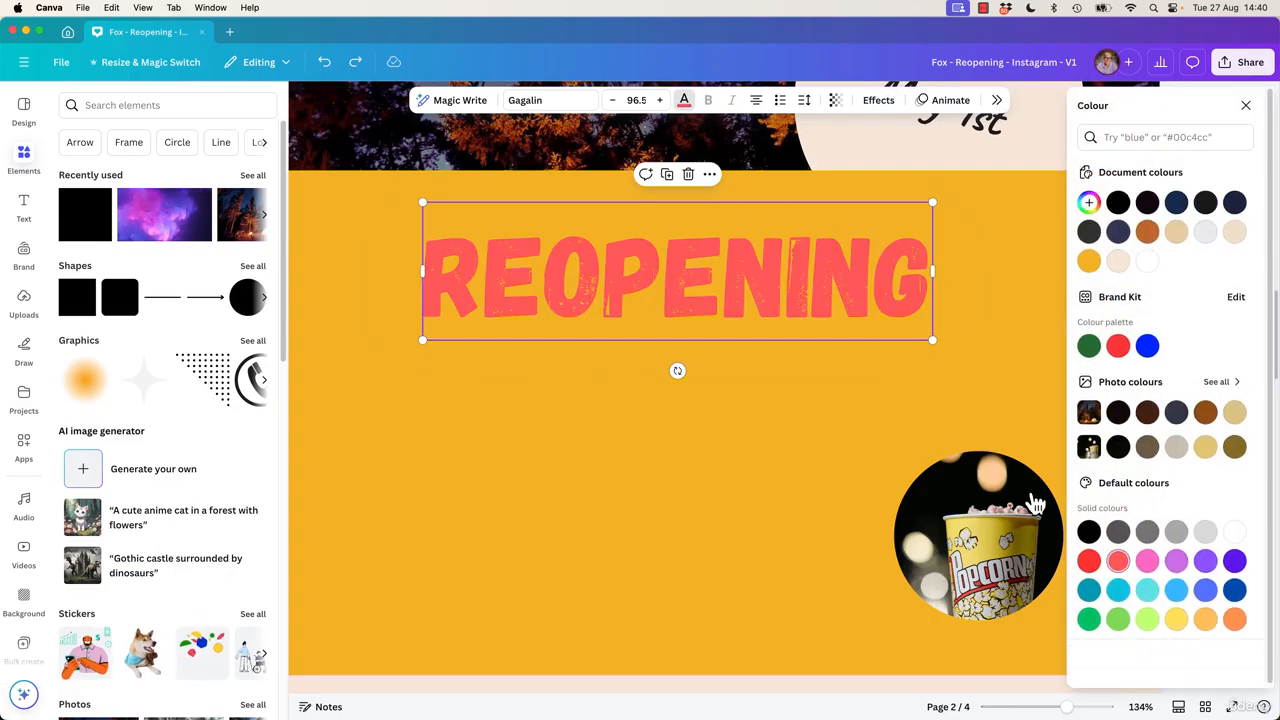
click(1147, 562)
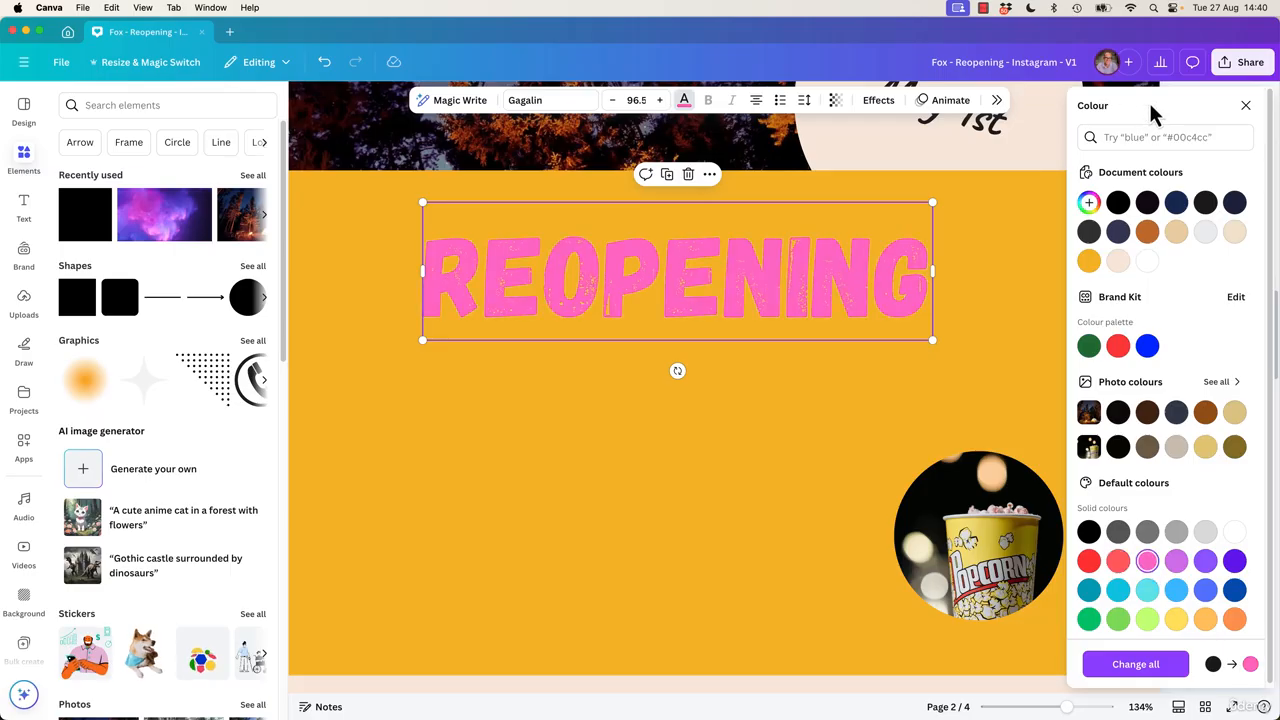
click(876, 100)
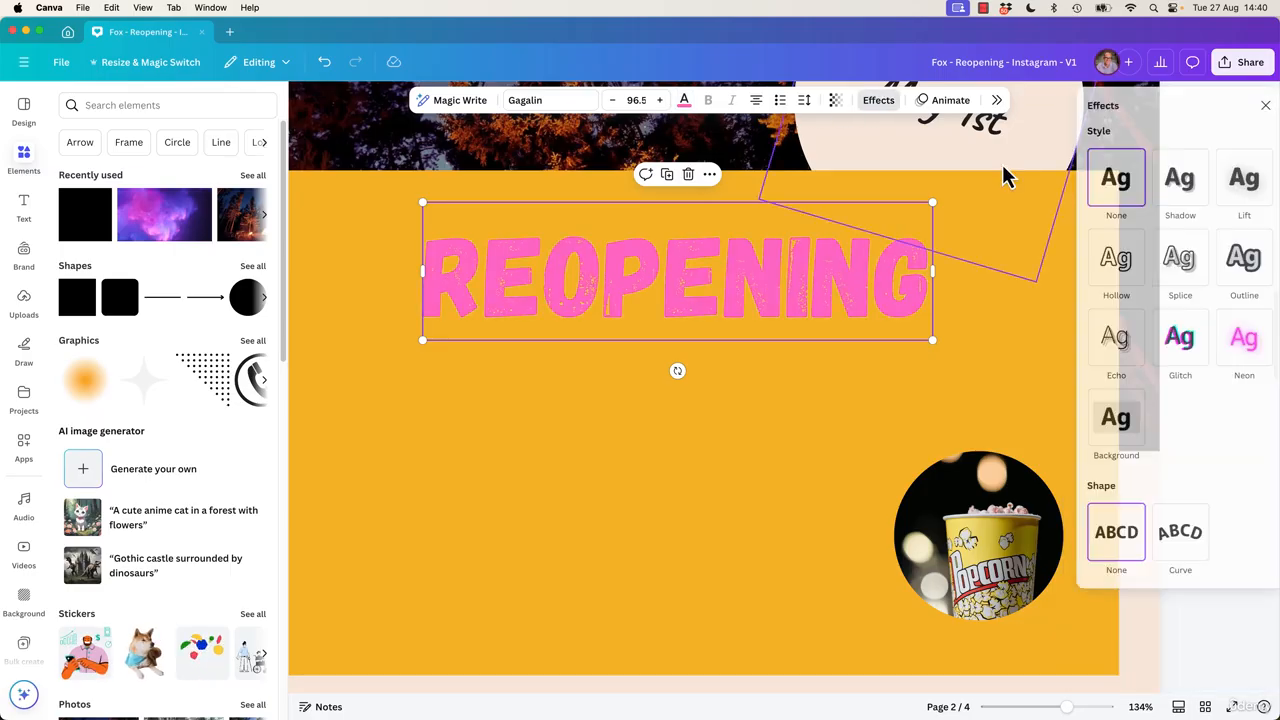
click(1234, 338)
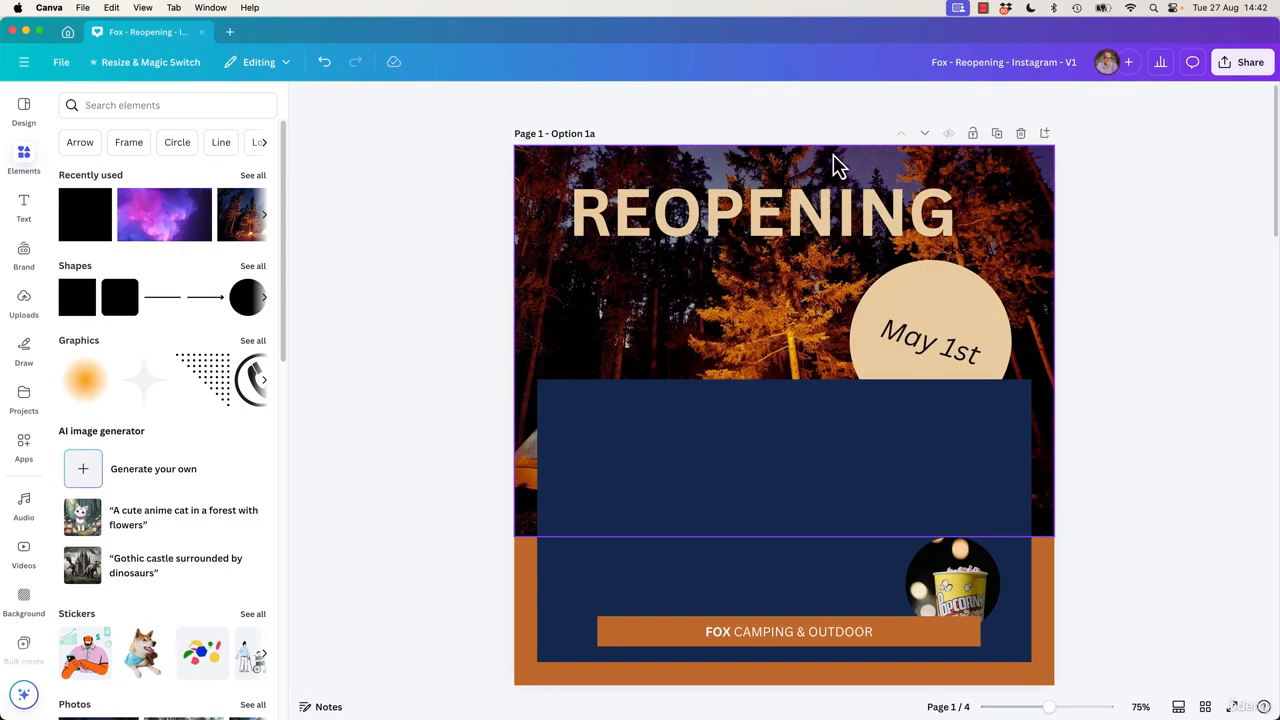
Apply the Background effect to the page 1 REOPENING heading.
click(817, 209)
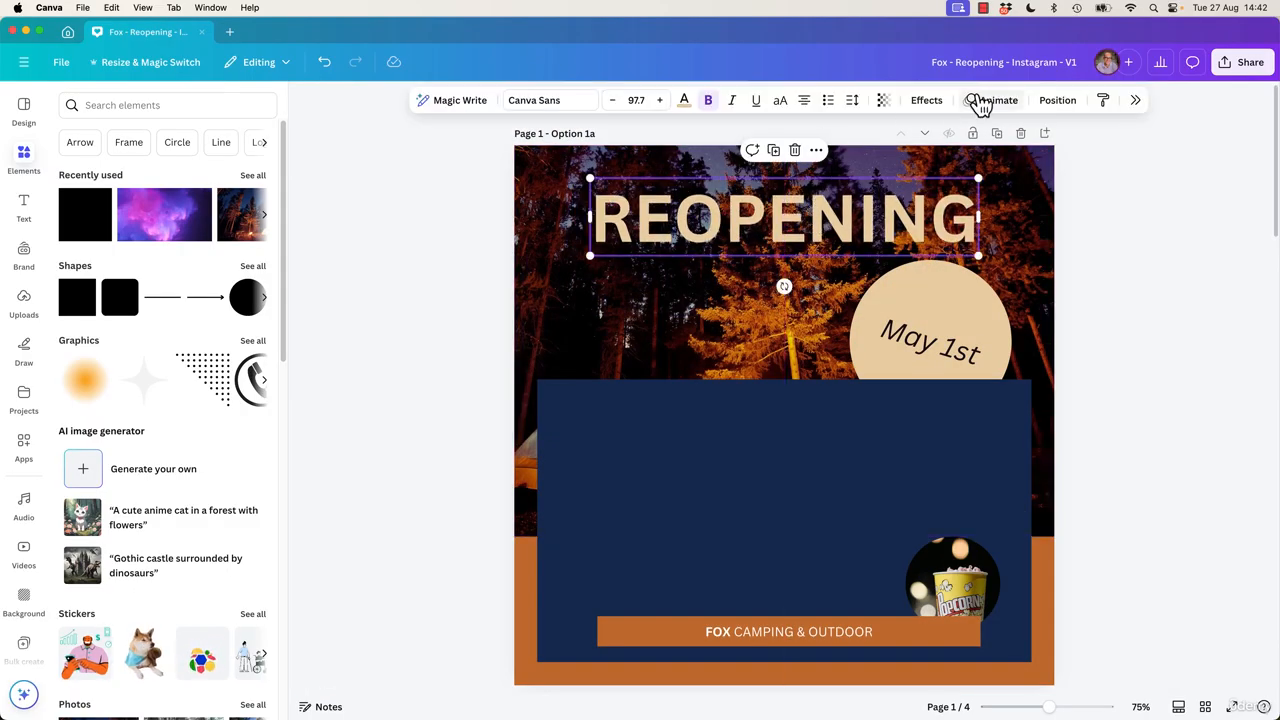
click(924, 101)
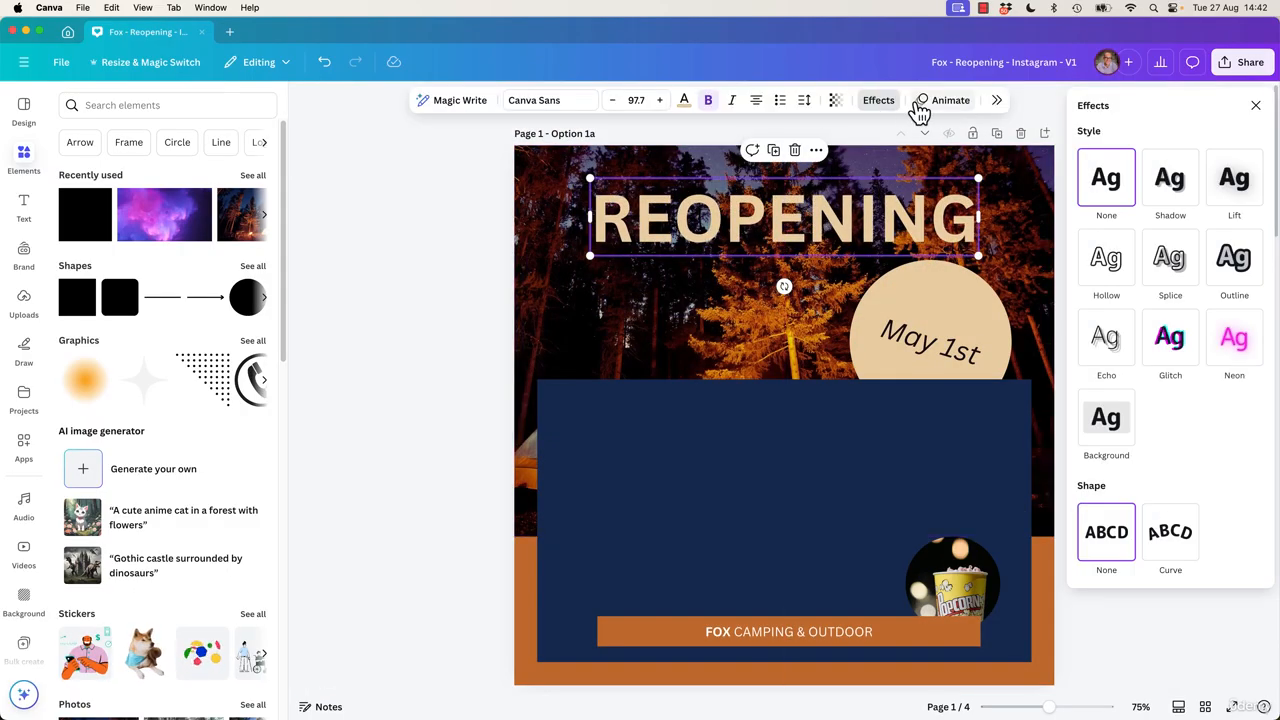
click(1097, 440)
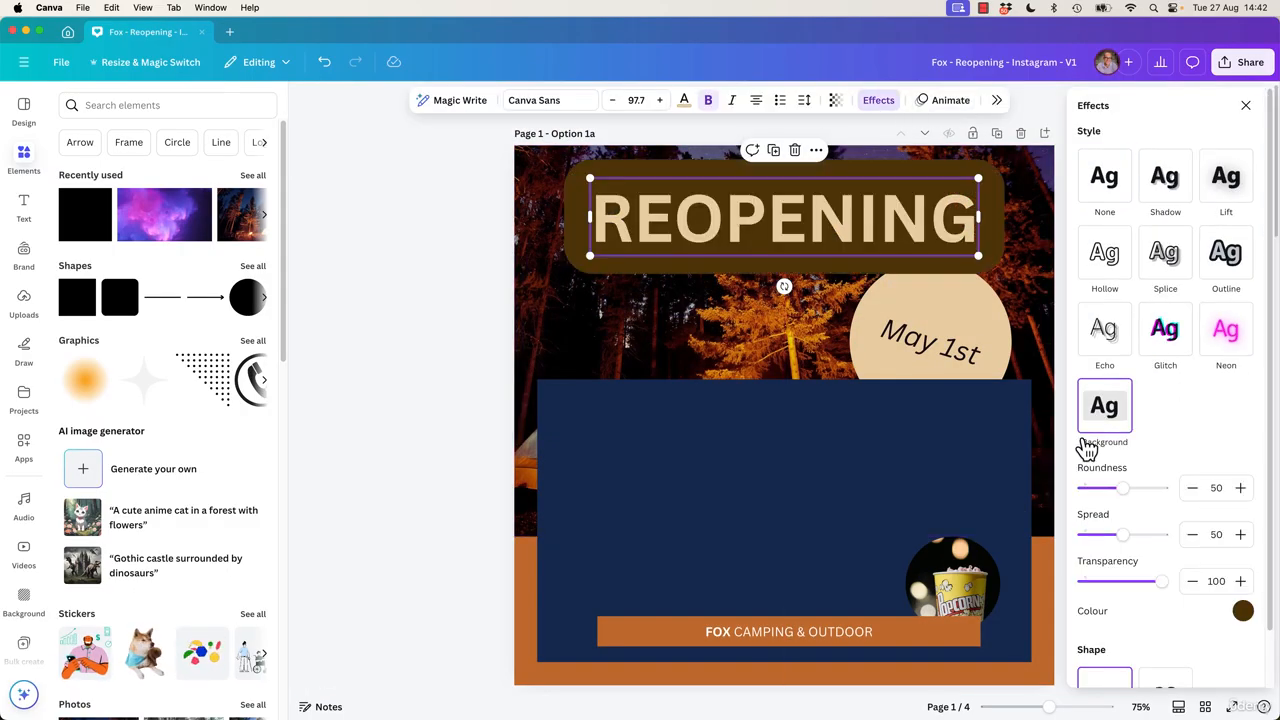
Type stray text into the page 1 REOPENING heading and undo it.
click(736, 643)
click(750, 232)
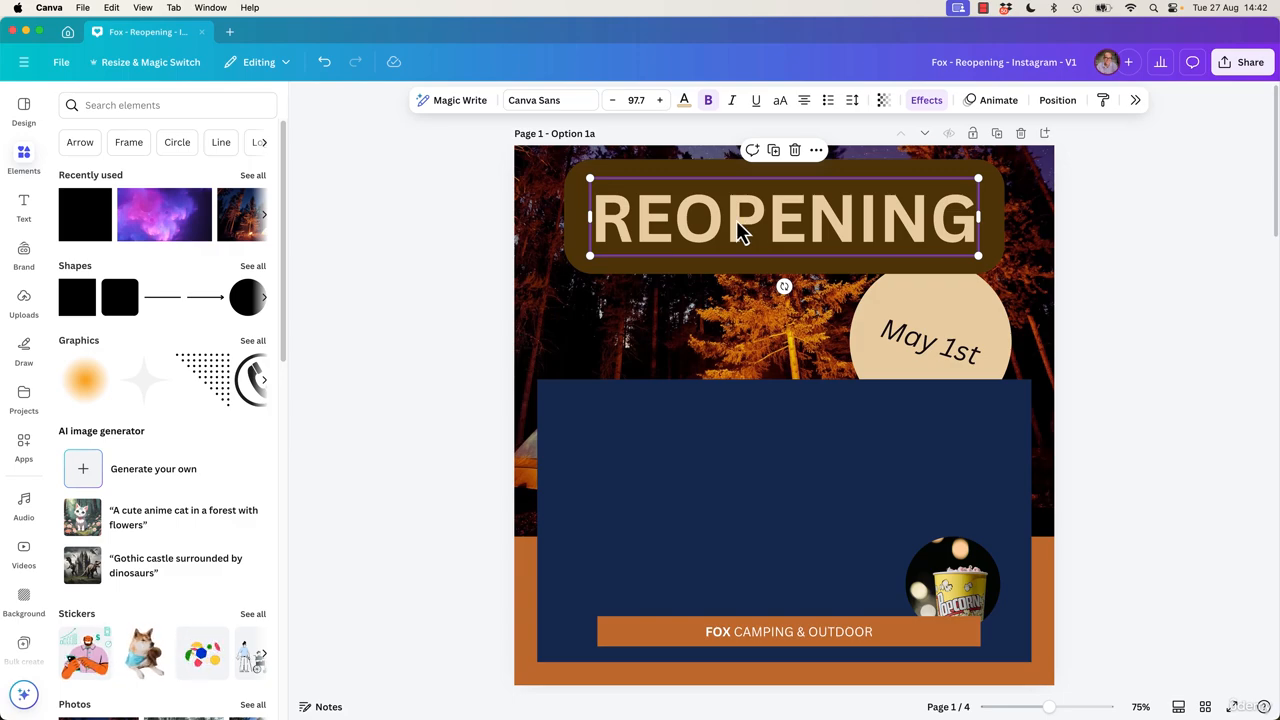
double_click(768, 230)
click(768, 228)
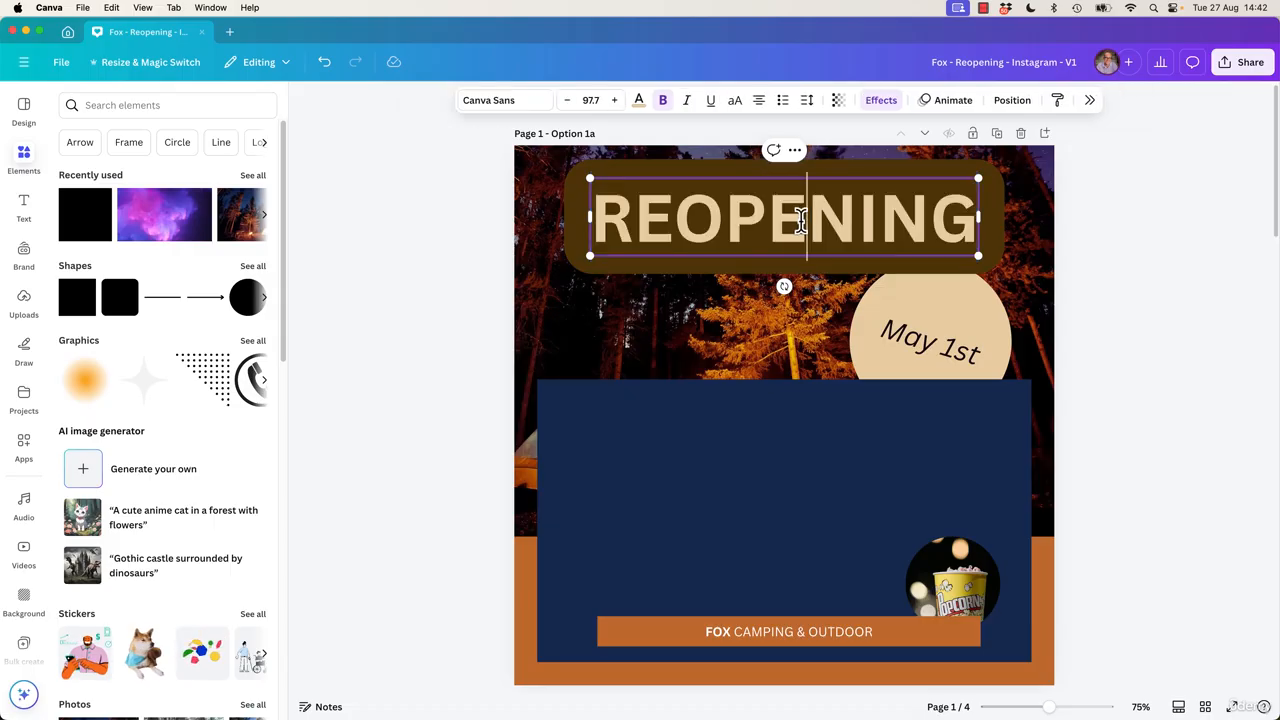
text(sadfasf)
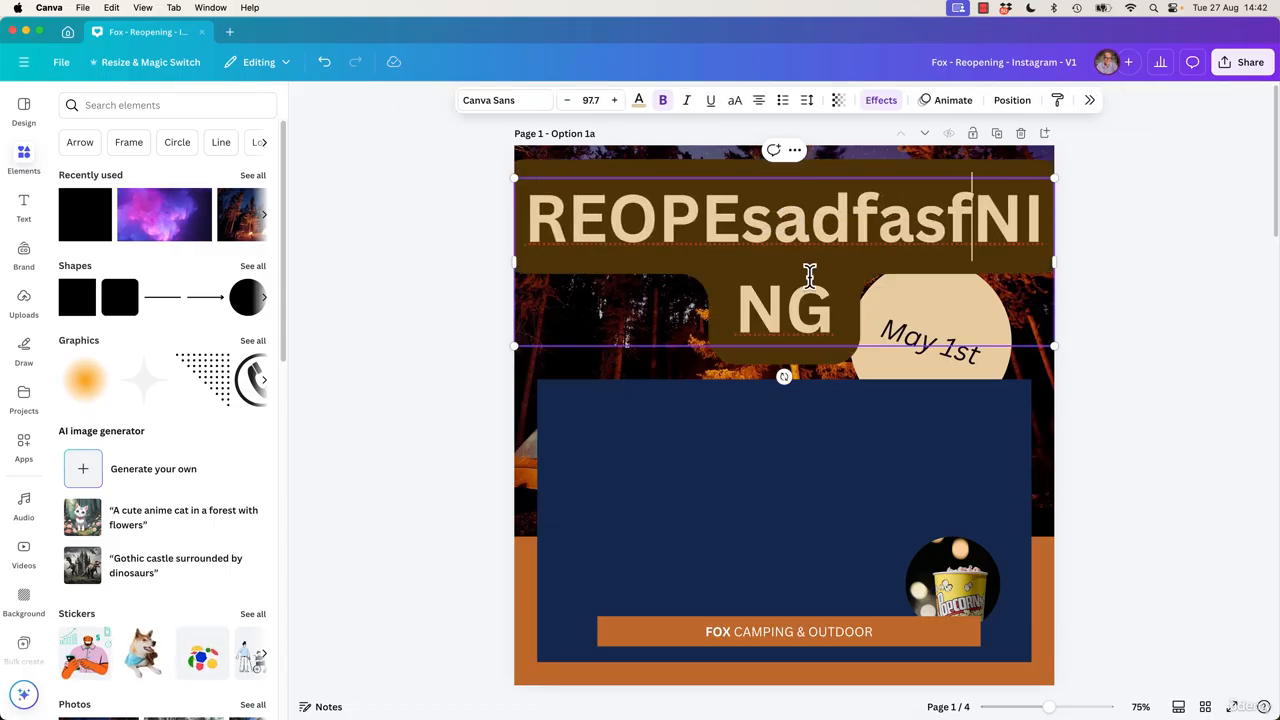
key(super+z)
key(Escape)
Type stray text into the FOX CAMPING & OUTDOOR label and undo it.
click(810, 636)
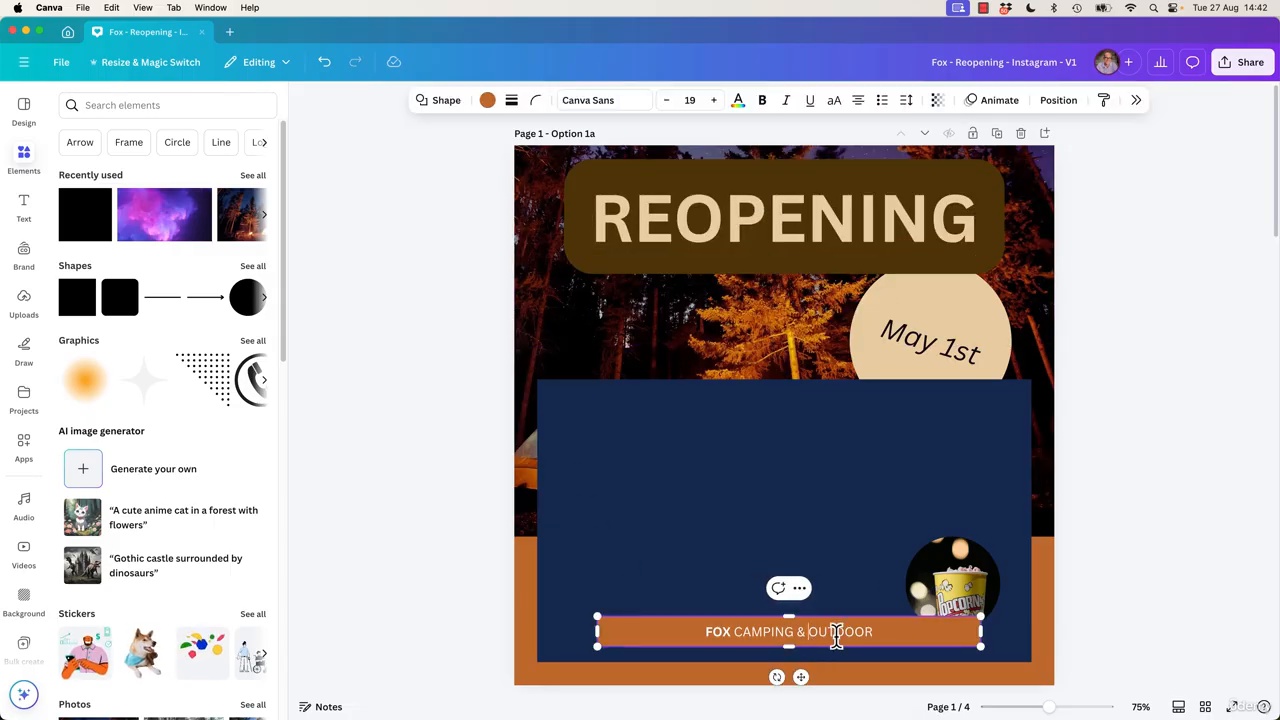
text(asdfasdfasf)
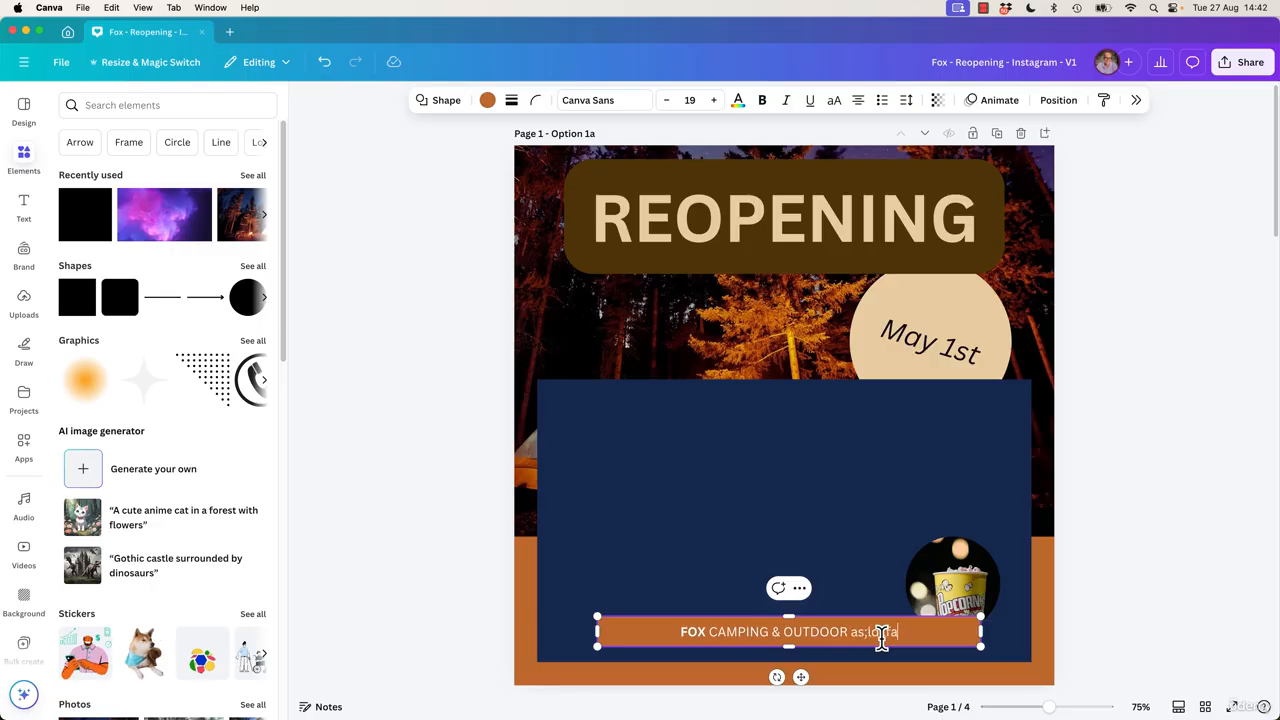
key(super+z)
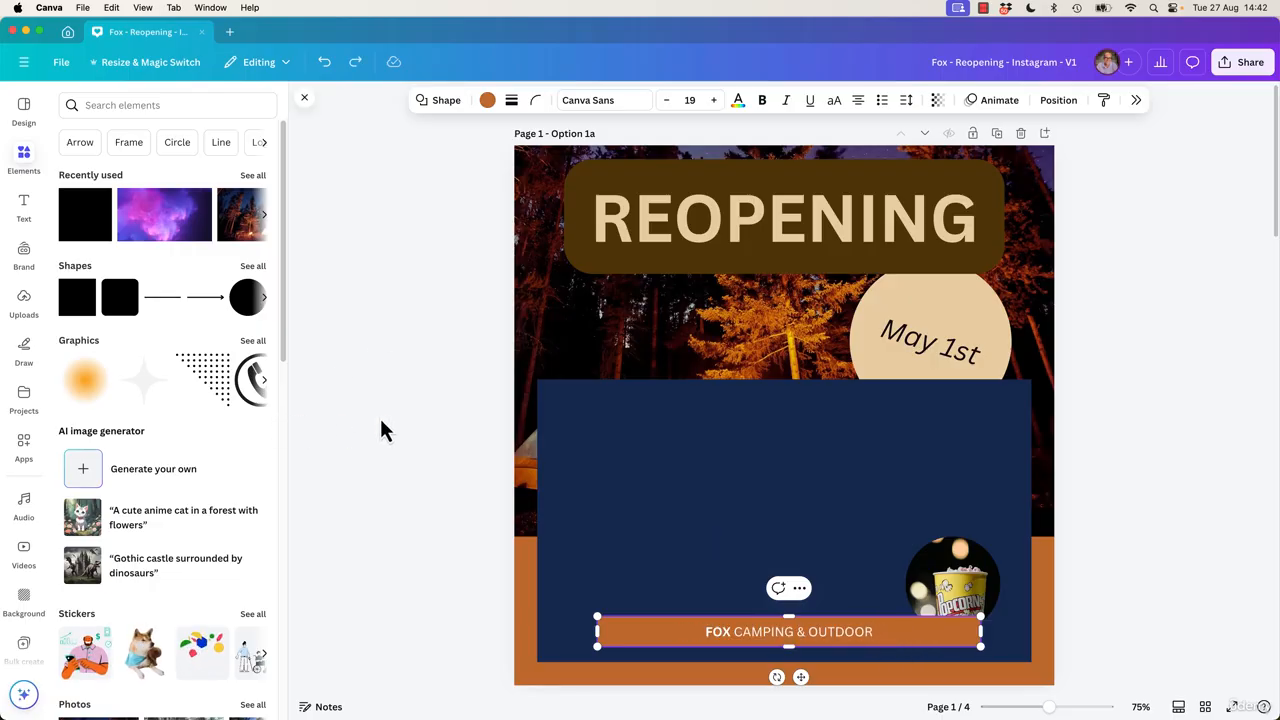
Adjust the page 1 heading's Background effect to roundness 0, orange colour, spread 32 and transparency 58.
click(807, 220)
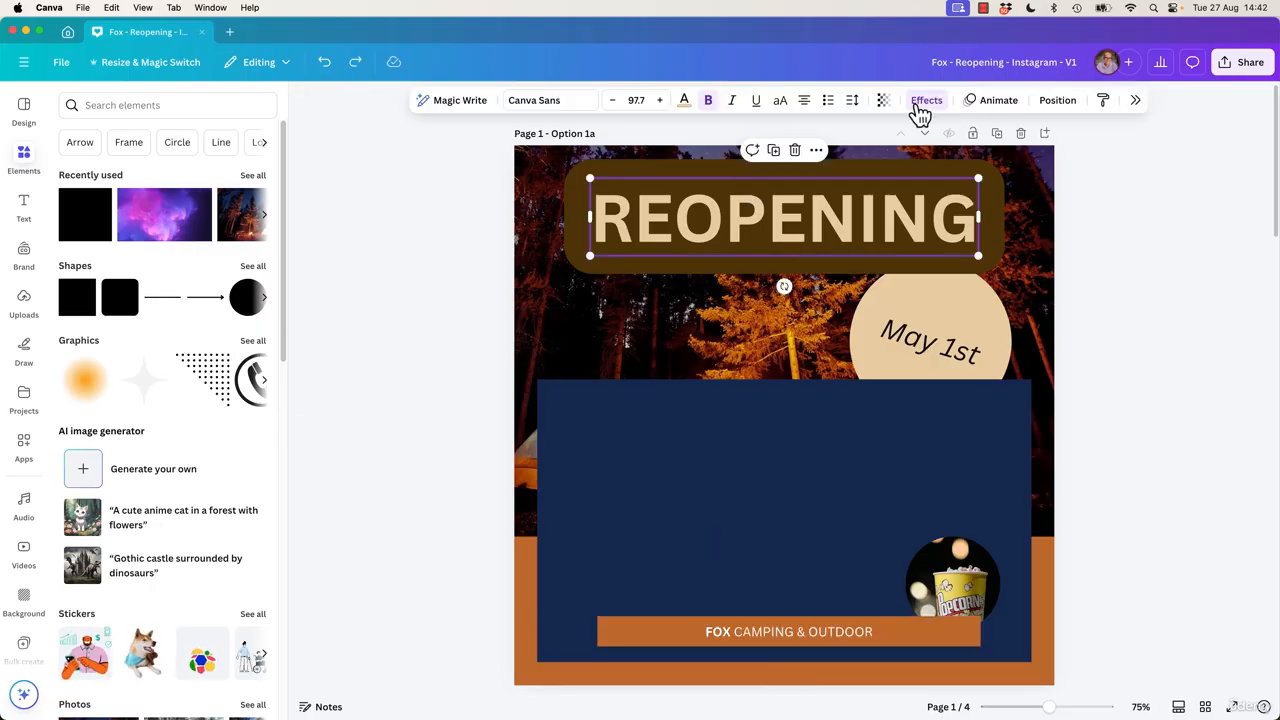
click(921, 106)
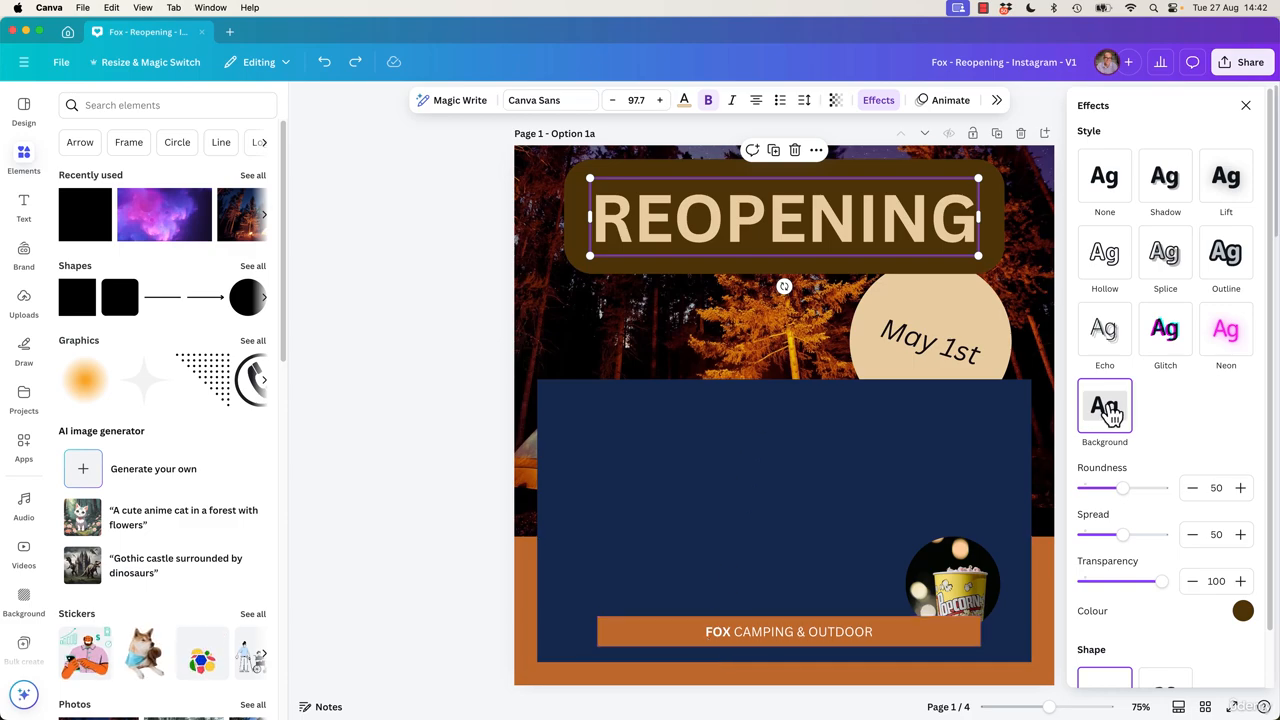
drag(1122, 488, 990, 506)
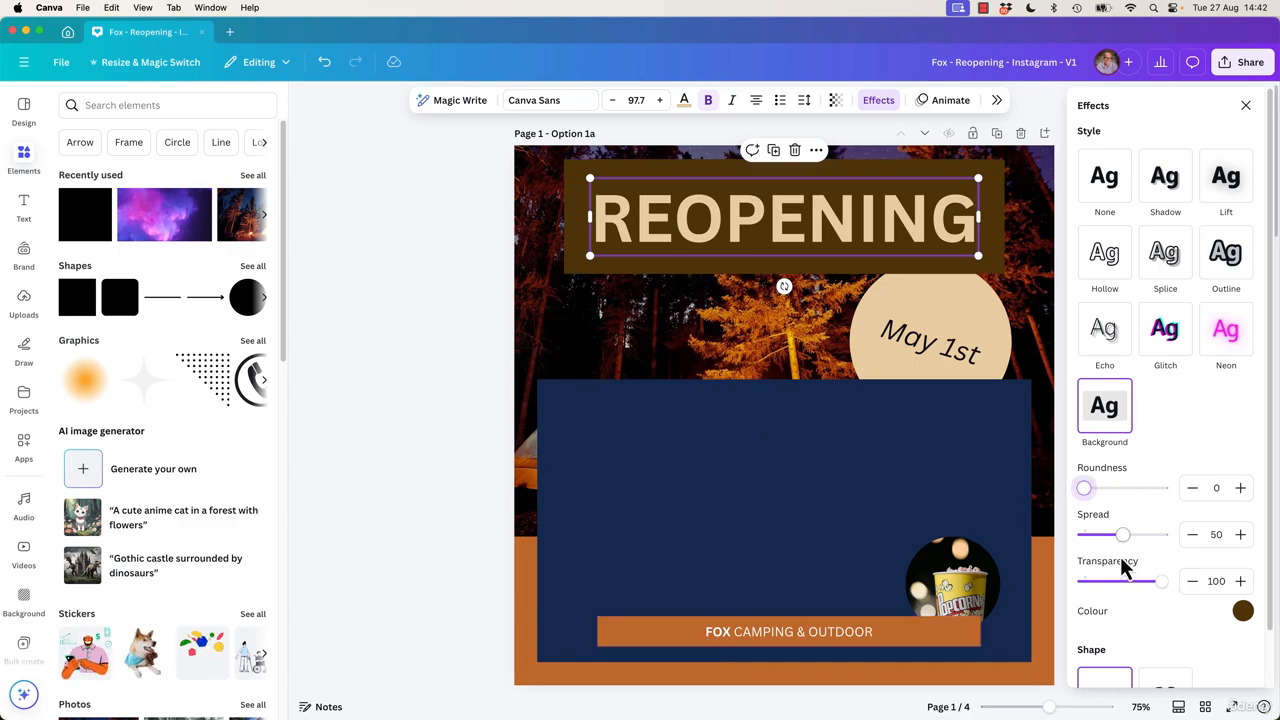
click(1242, 610)
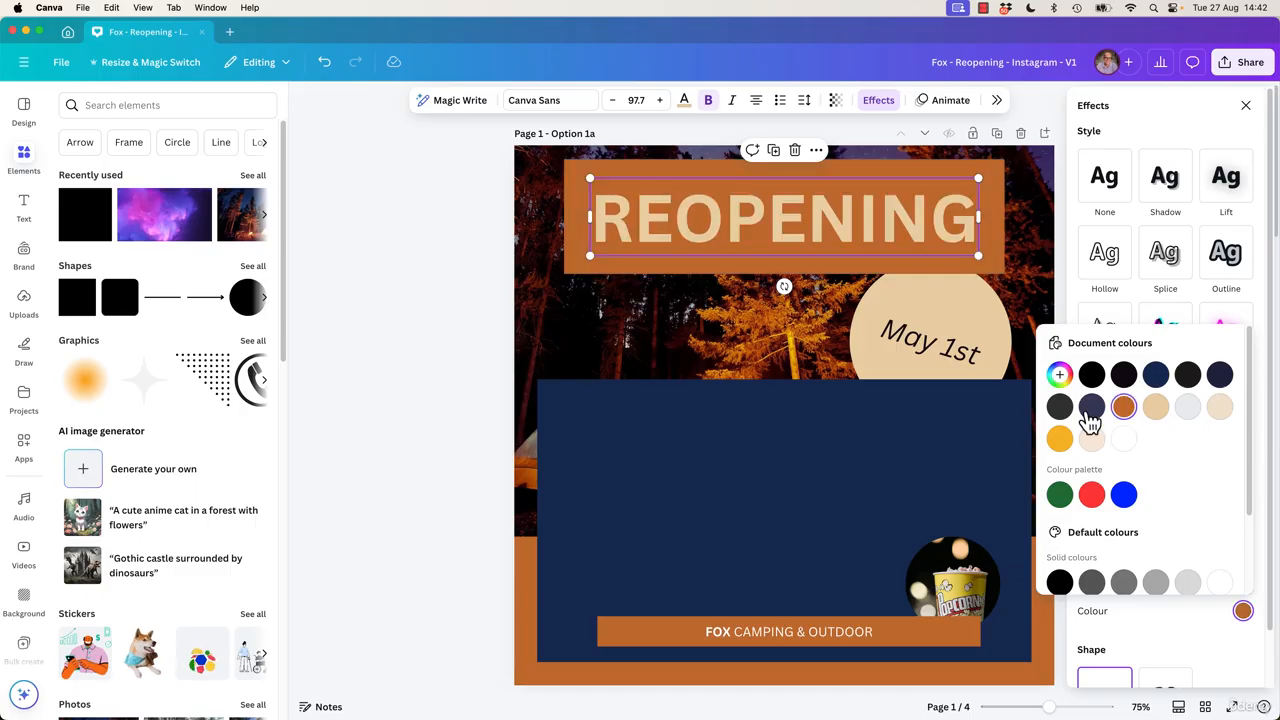
click(1091, 406)
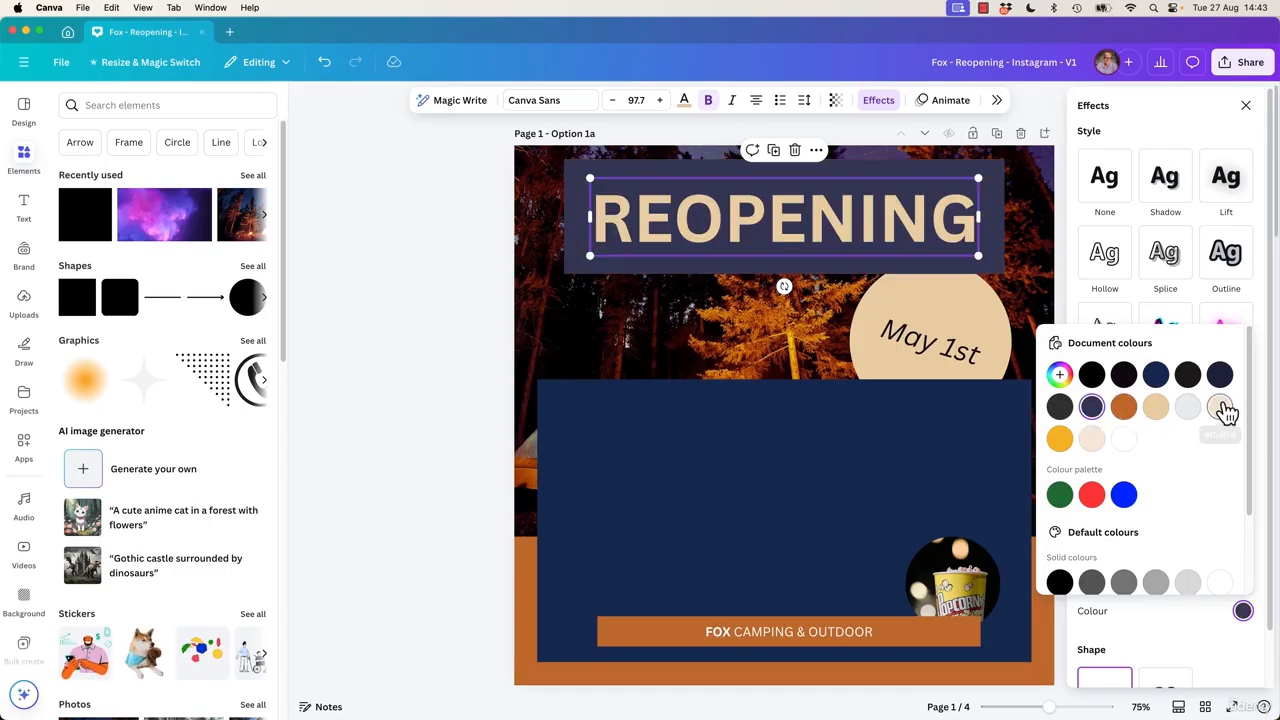
click(1188, 410)
click(1155, 406)
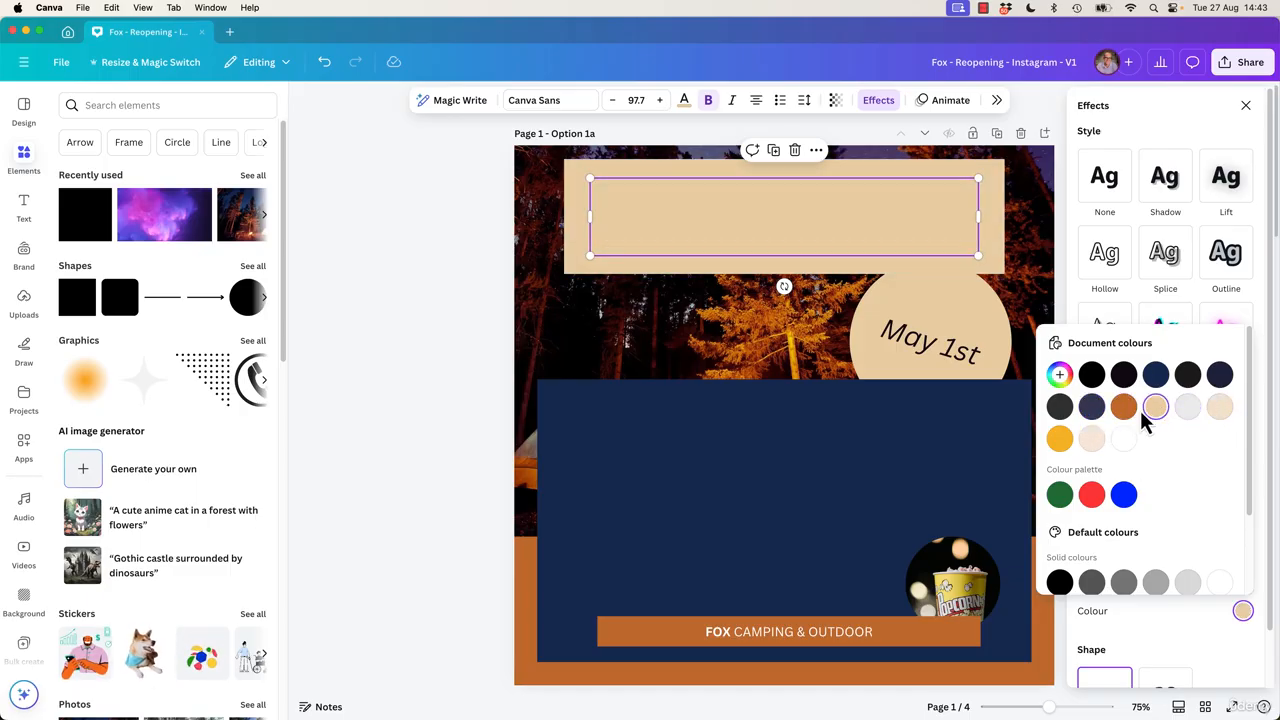
click(1123, 406)
click(1183, 602)
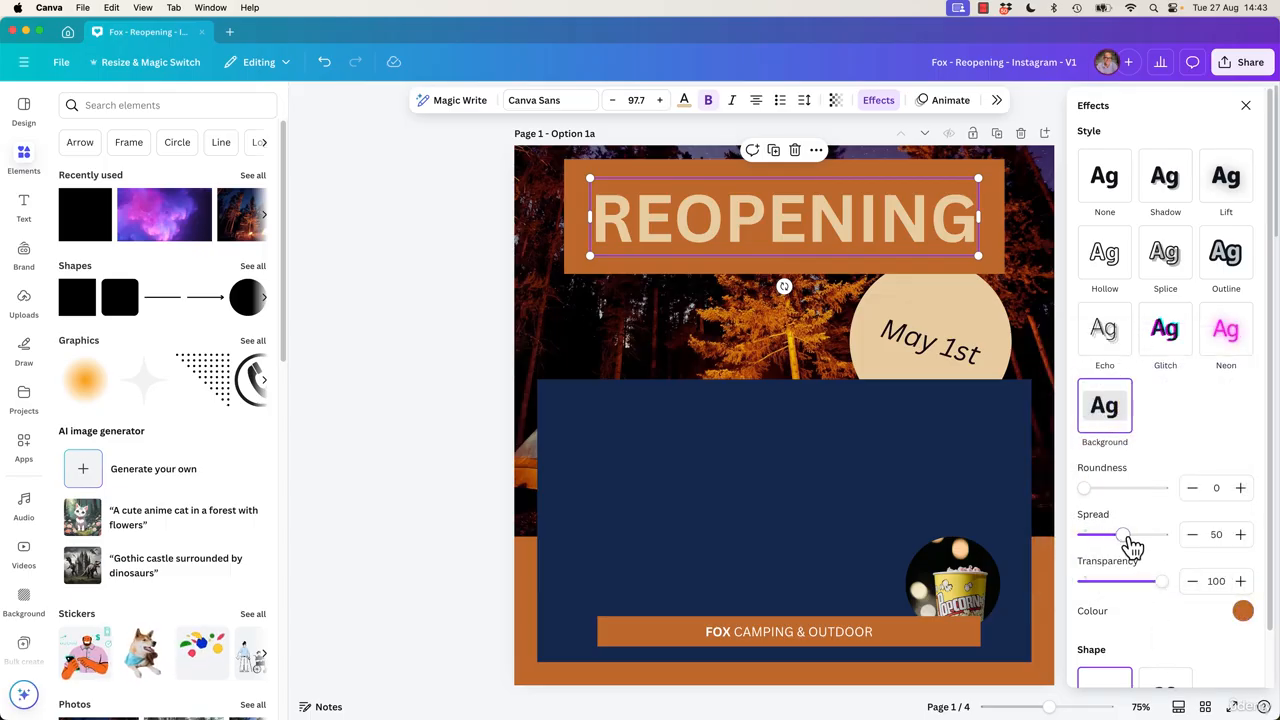
mouse_move(1131, 545)
mouse_down()
mouse_move(1089, 537)
mouse_move(1131, 551)
mouse_move(1113, 553)
mouse_up()
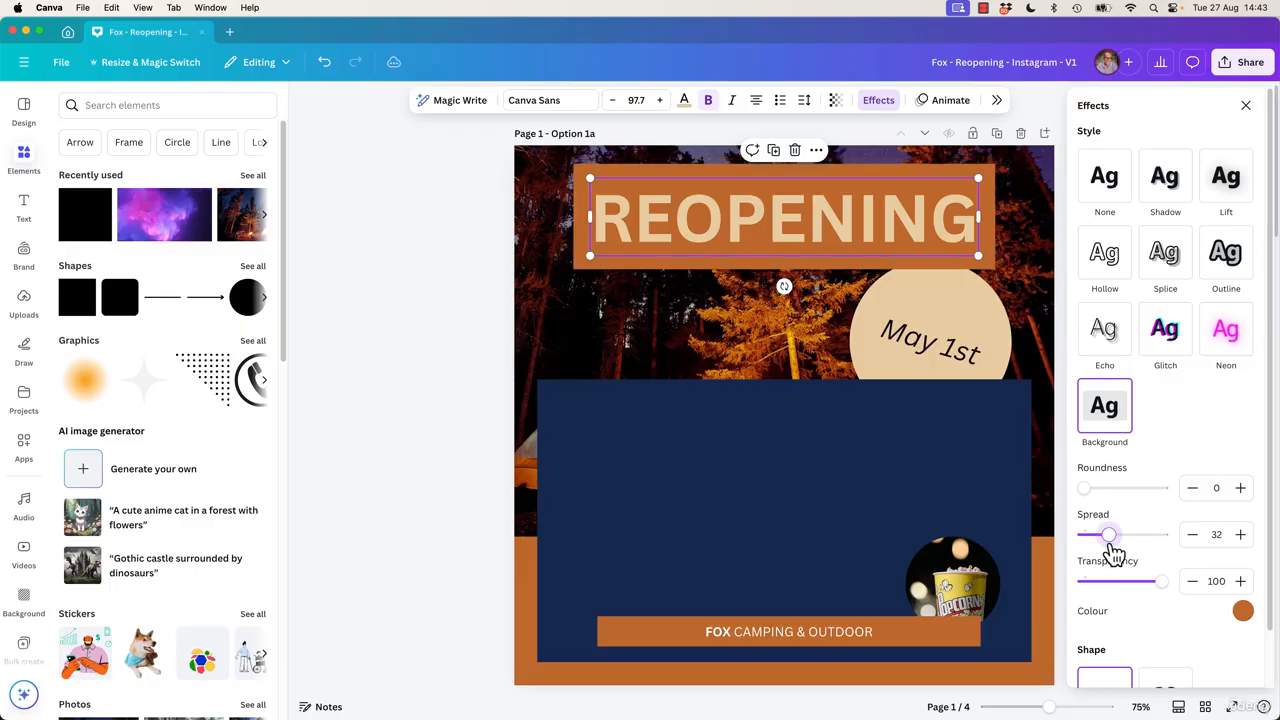
drag(1159, 592, 1129, 590)
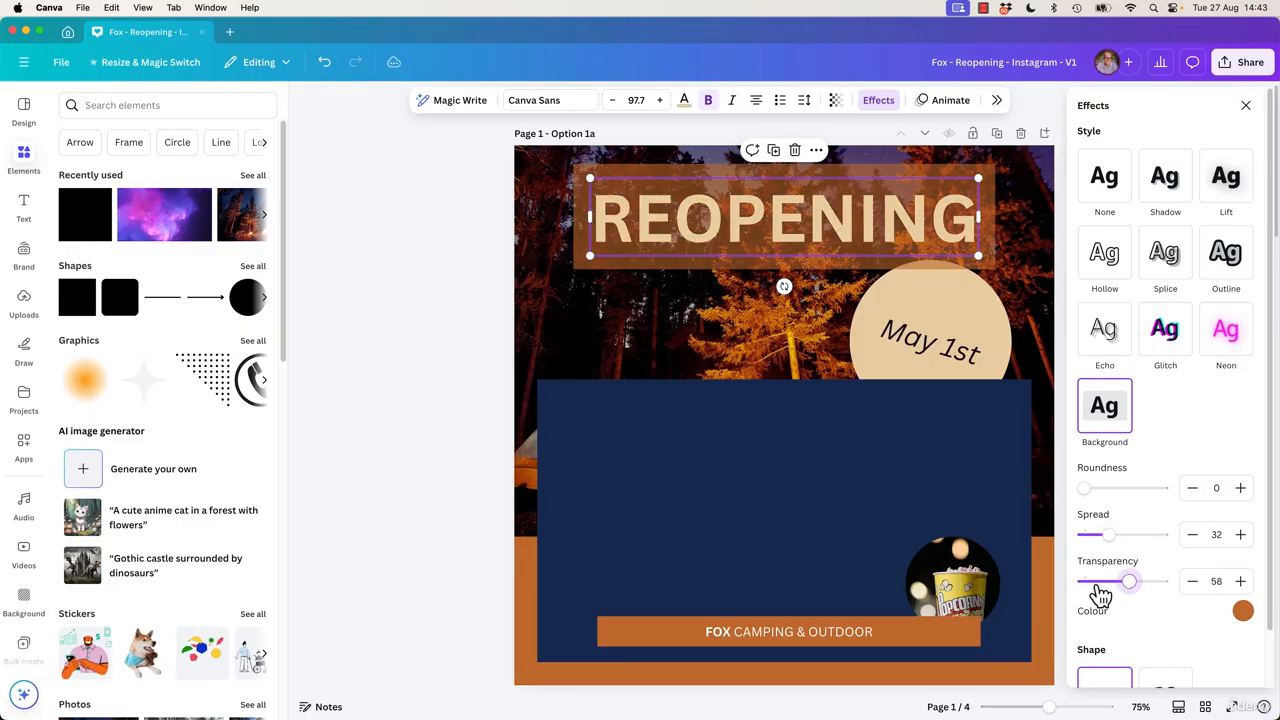
Try the Glitch effect on the page 1 heading, then reset its effect to None.
click(1163, 330)
key(Escape)
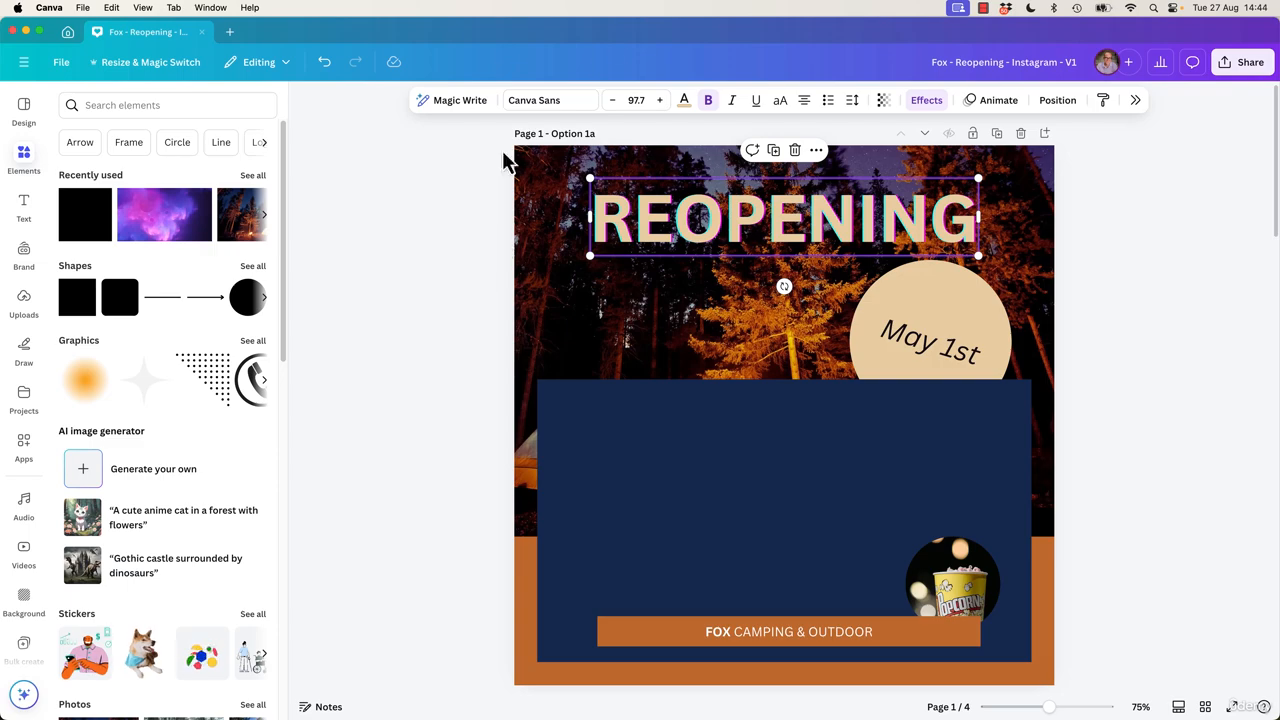
click(924, 102)
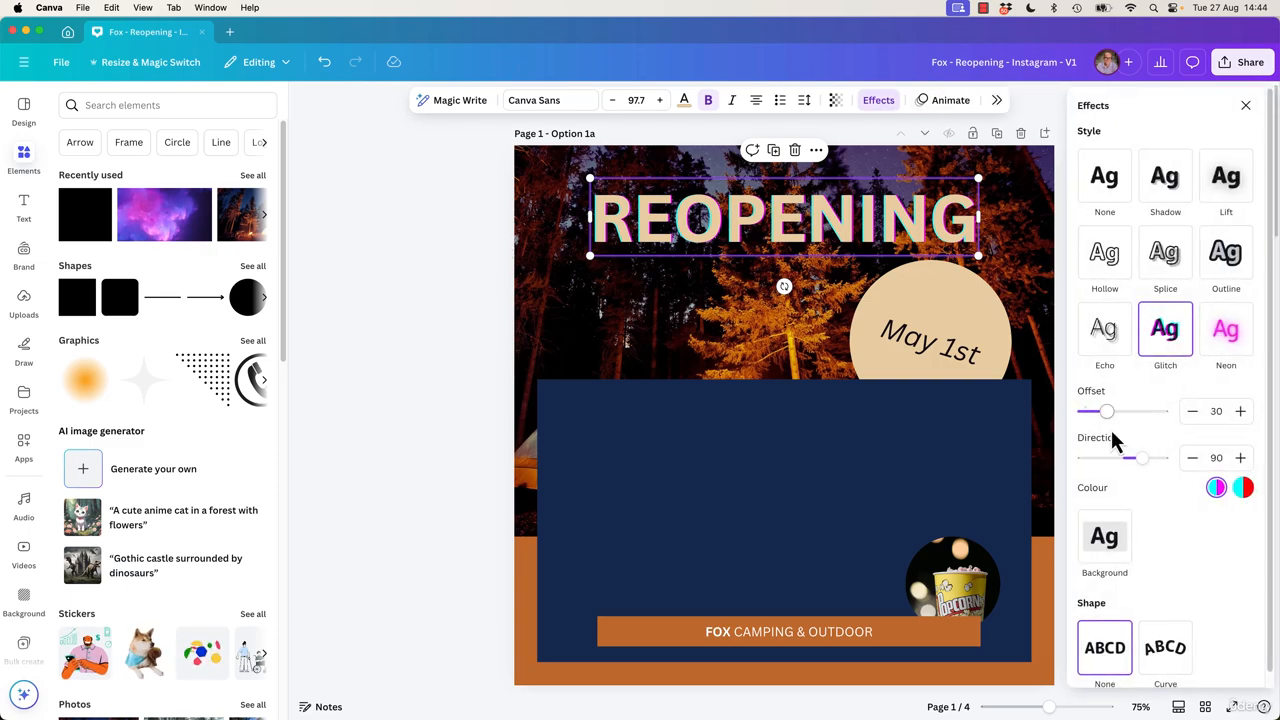
click(1106, 540)
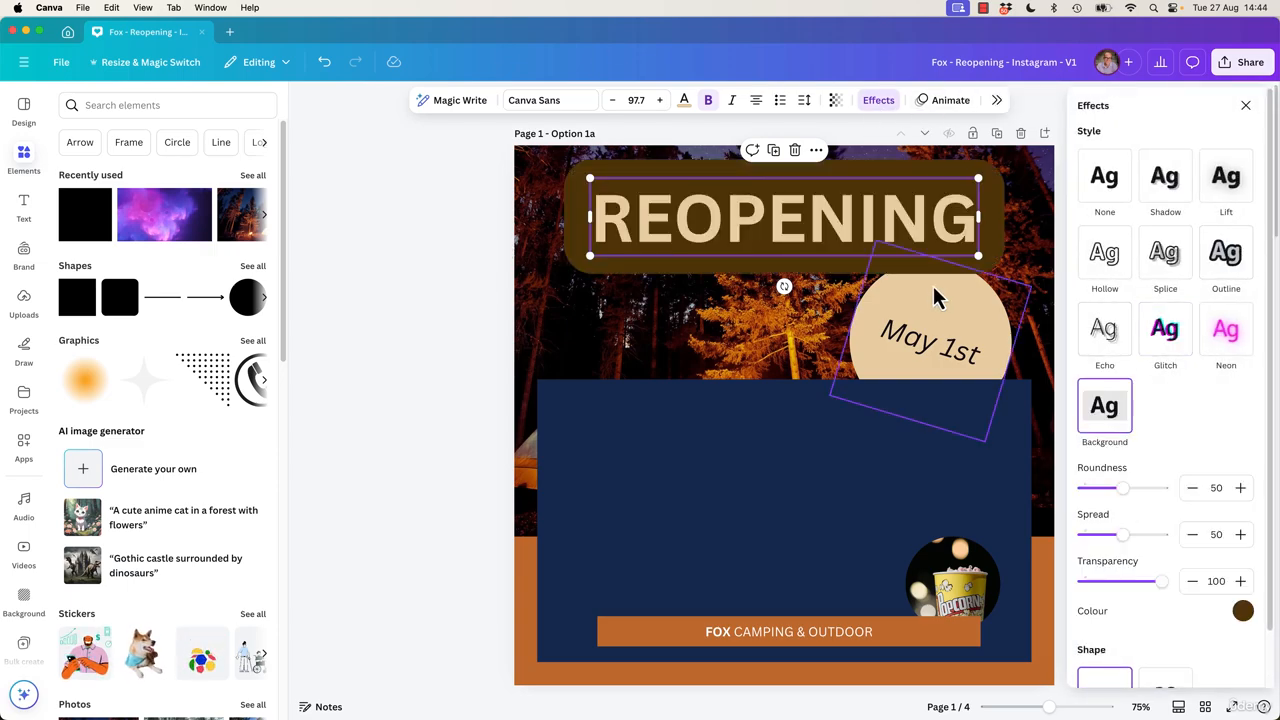
click(1130, 581)
click(1104, 182)
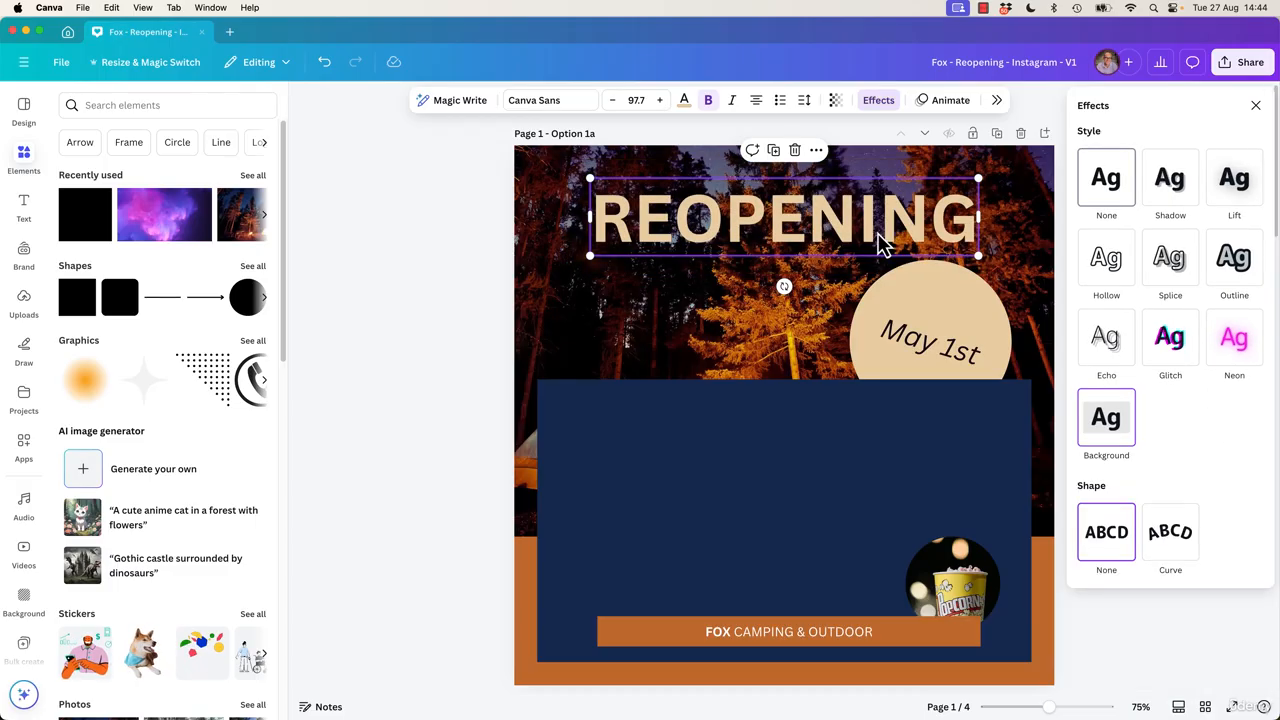
click(427, 345)
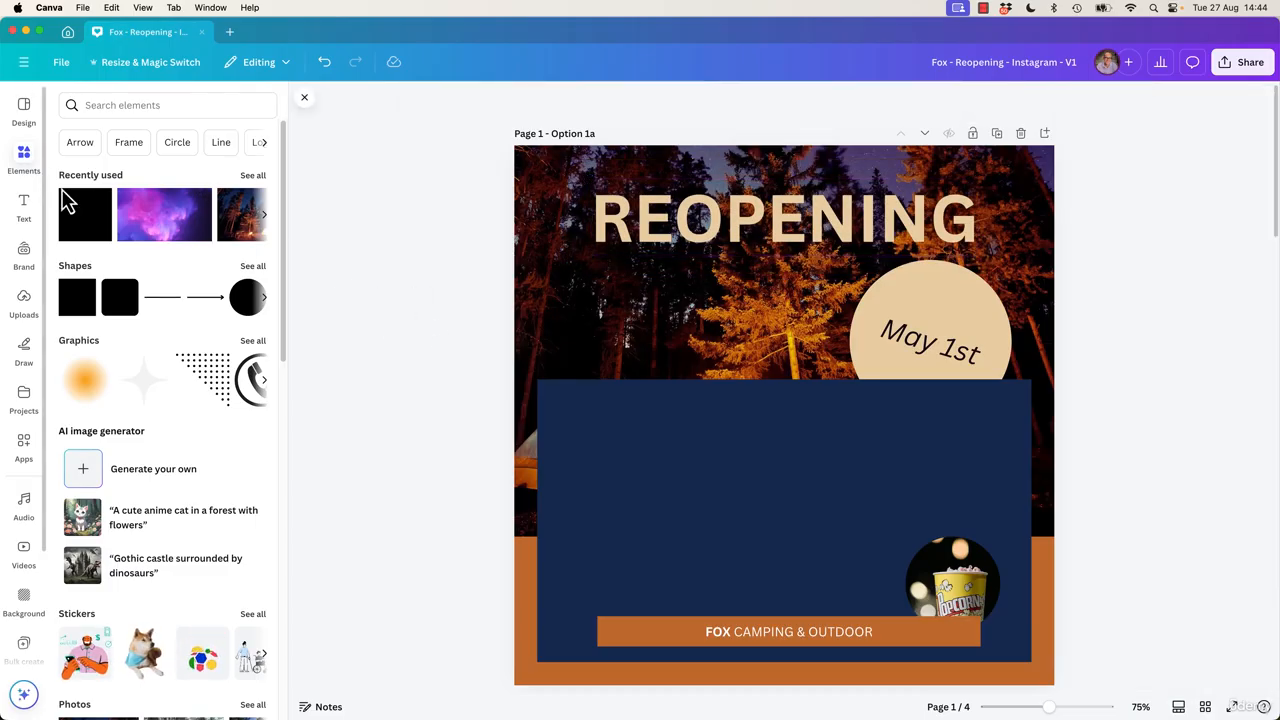
Add a square shape and resize it into a banner behind the page 1 REOPENING heading.
click(83, 318)
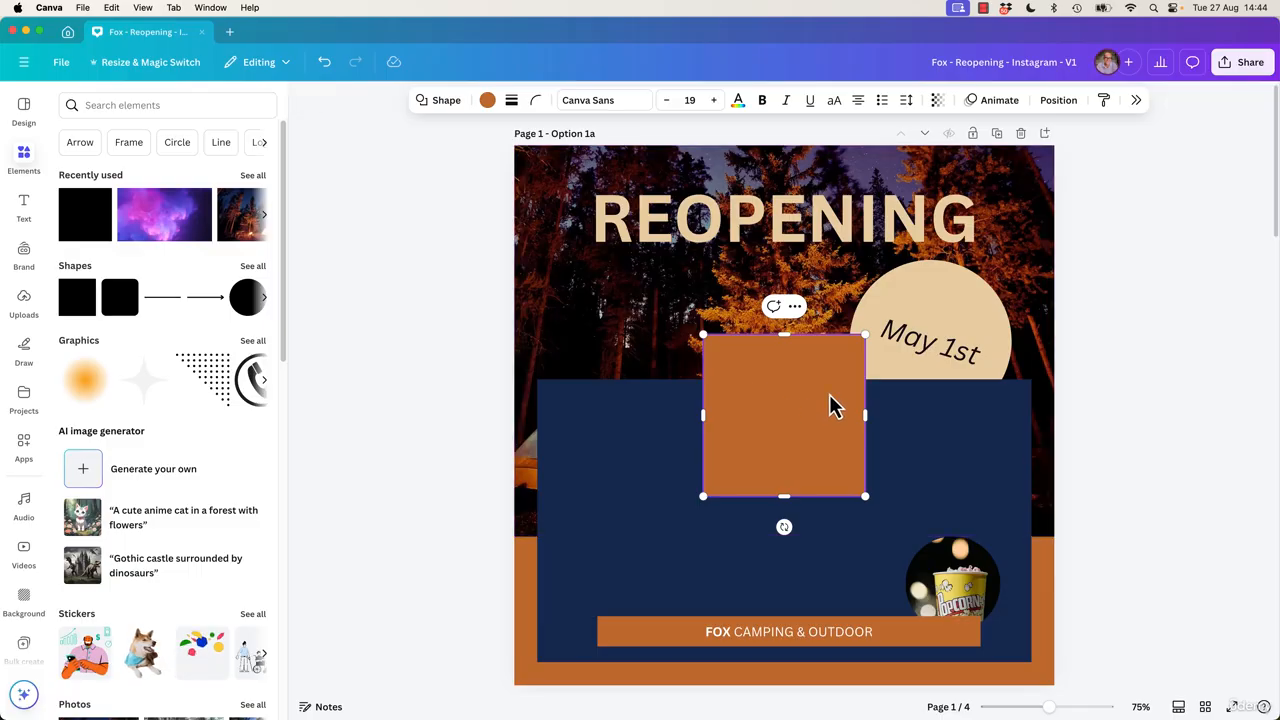
drag(831, 406, 1054, 226)
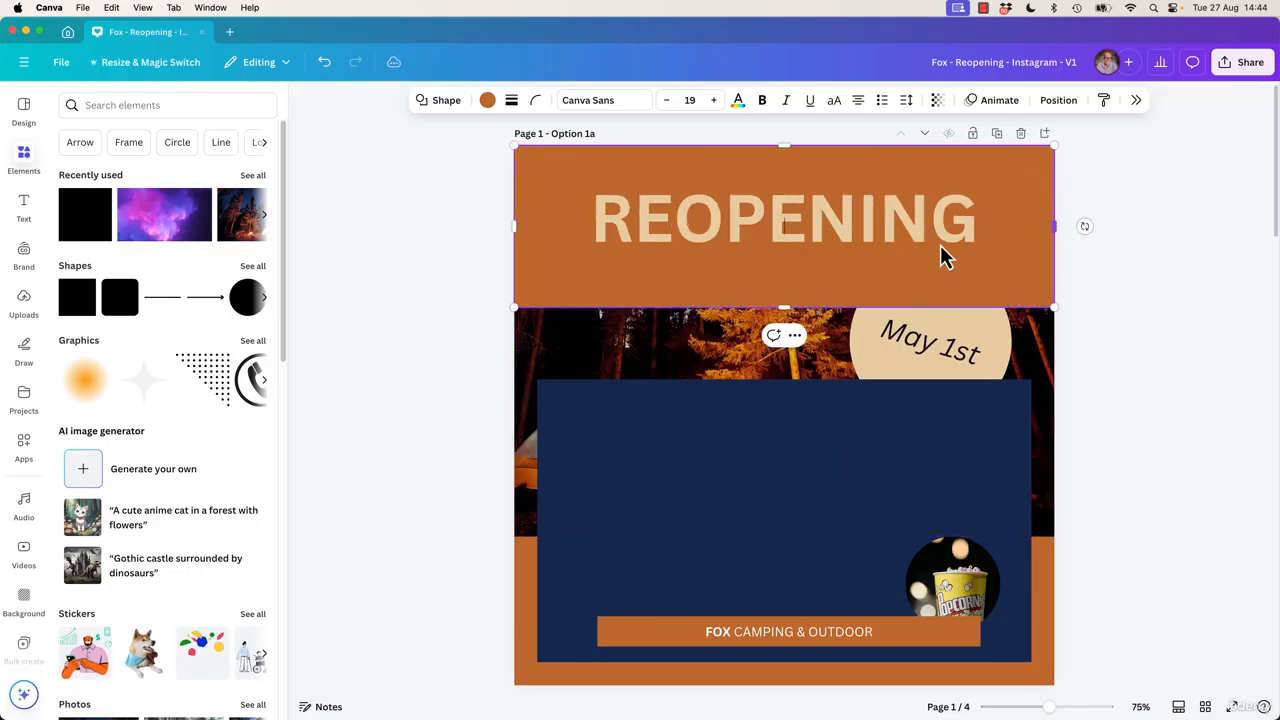
drag(785, 308, 786, 272)
drag(787, 145, 787, 172)
drag(786, 272, 790, 262)
mouse_move(1053, 218)
mouse_down()
mouse_move(1014, 221)
mouse_move(1031, 227)
mouse_up()
click(1114, 252)
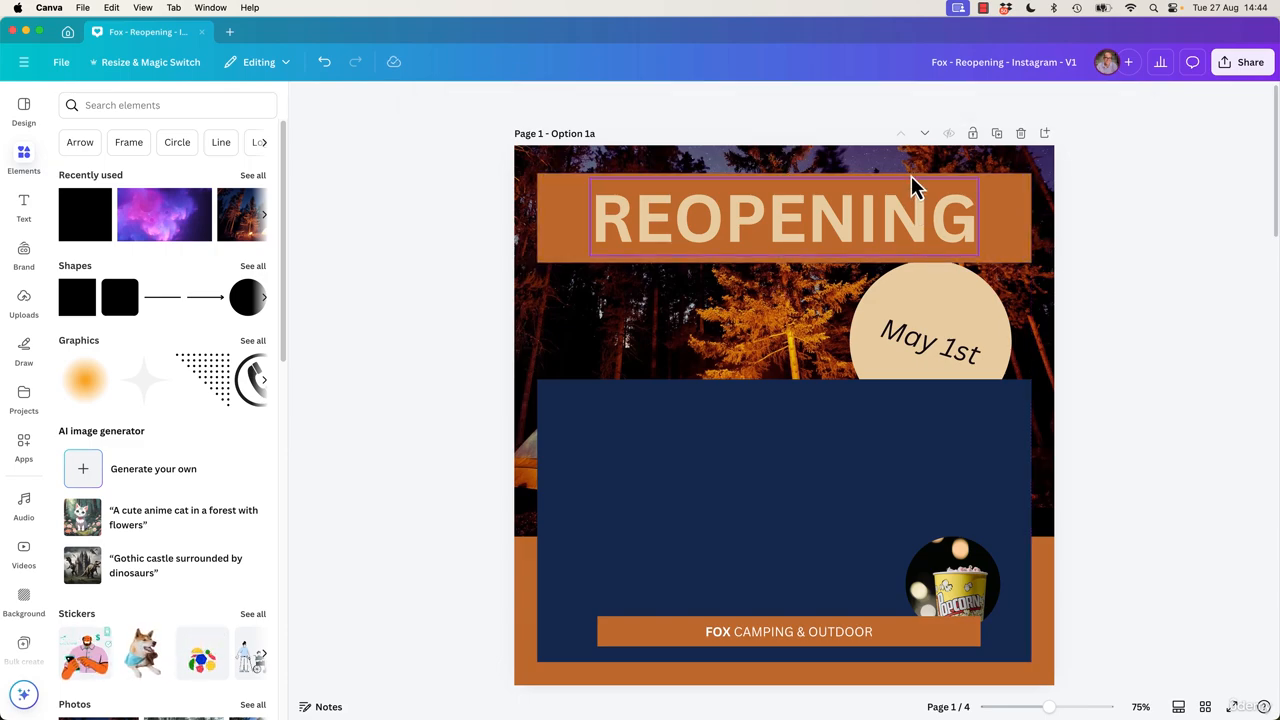
Colour the banner behind the REOPENING heading black.
click(968, 226)
click(487, 100)
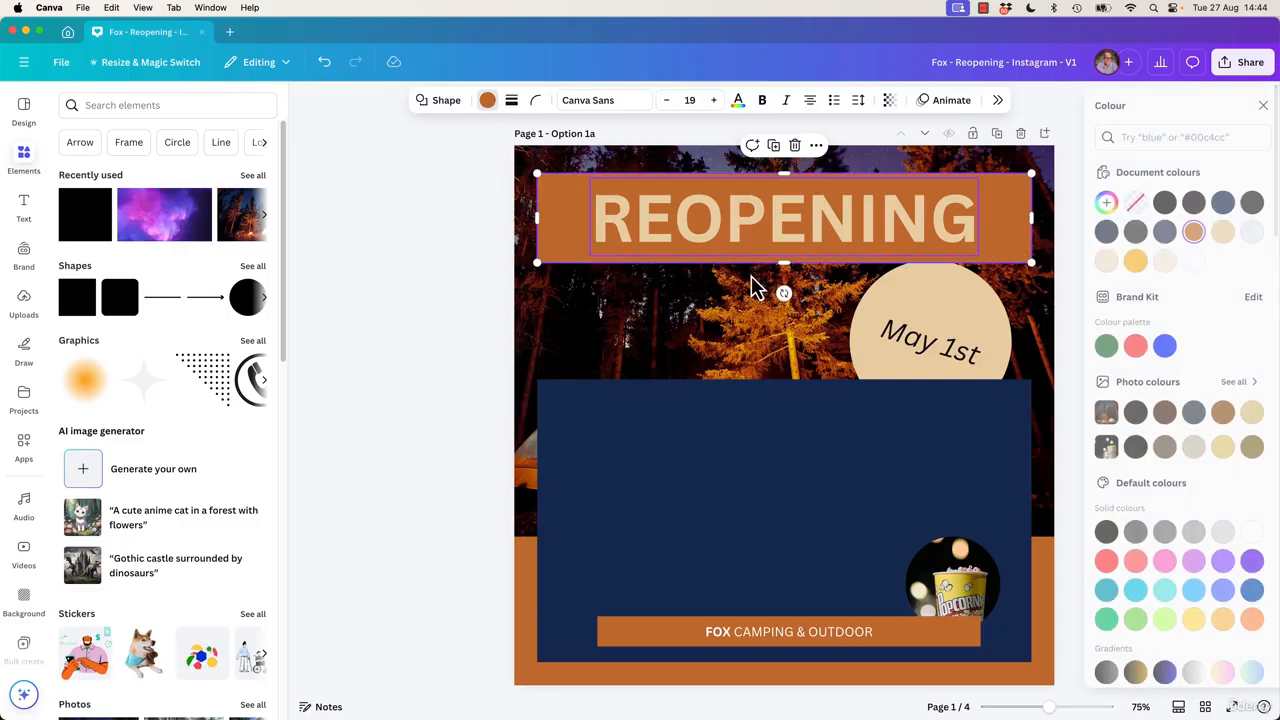
click(1147, 202)
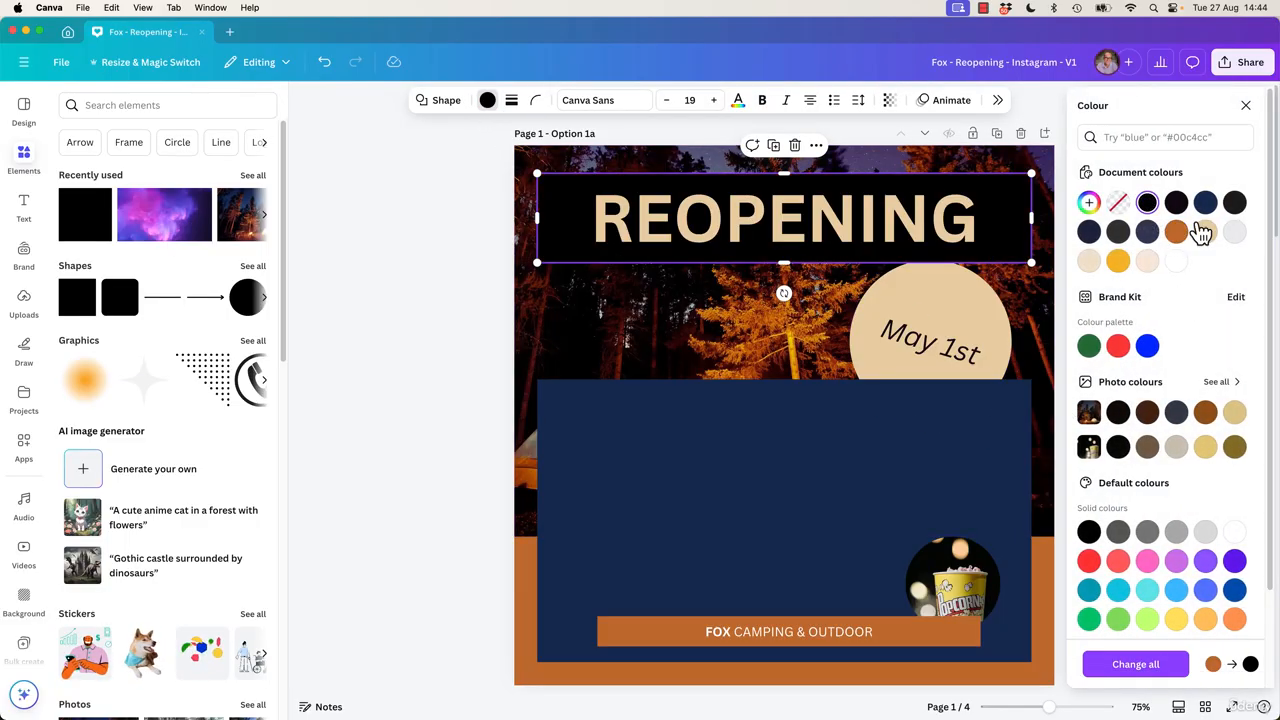
click(1246, 105)
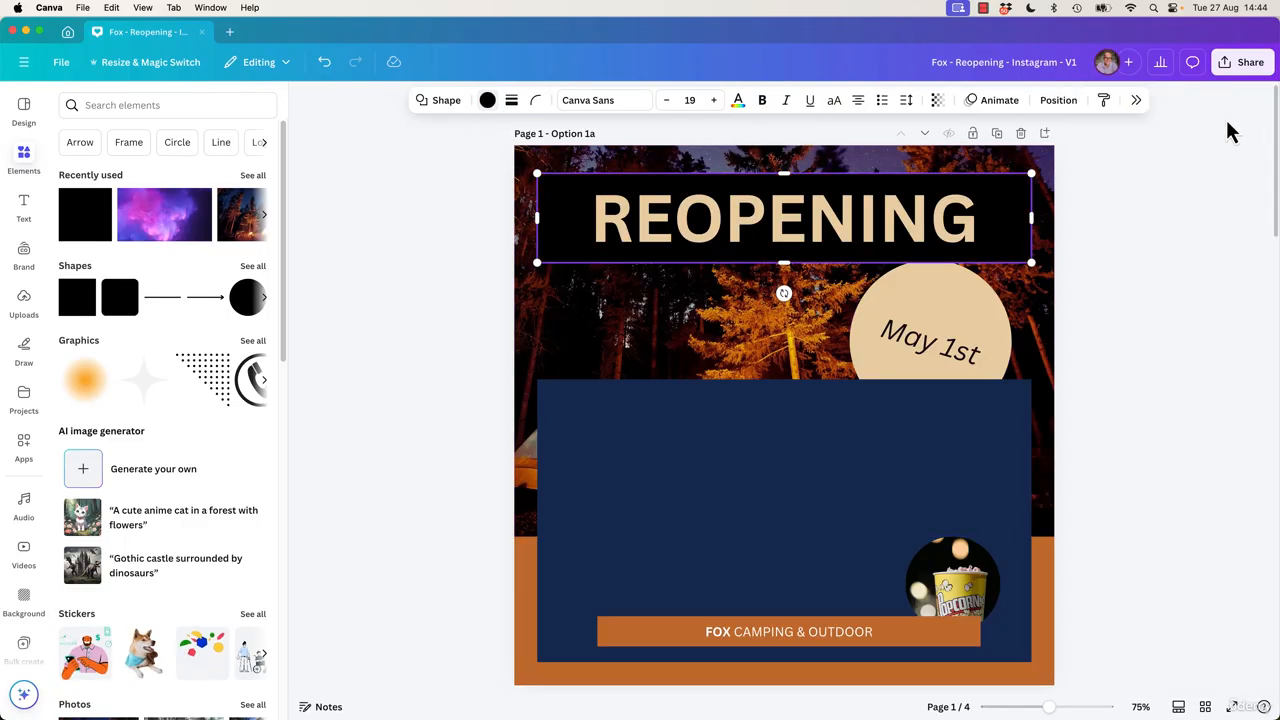
Lower the black banner's transparency setting.
click(940, 104)
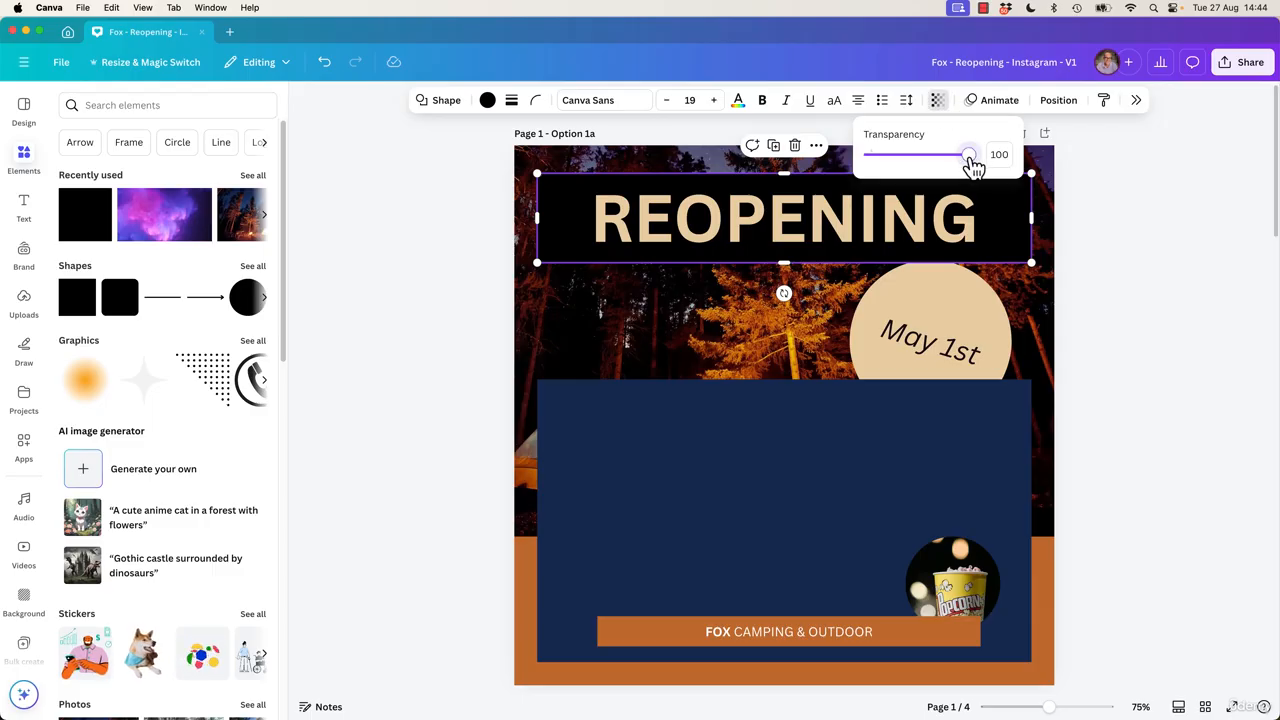
drag(972, 165, 907, 163)
click(1158, 284)
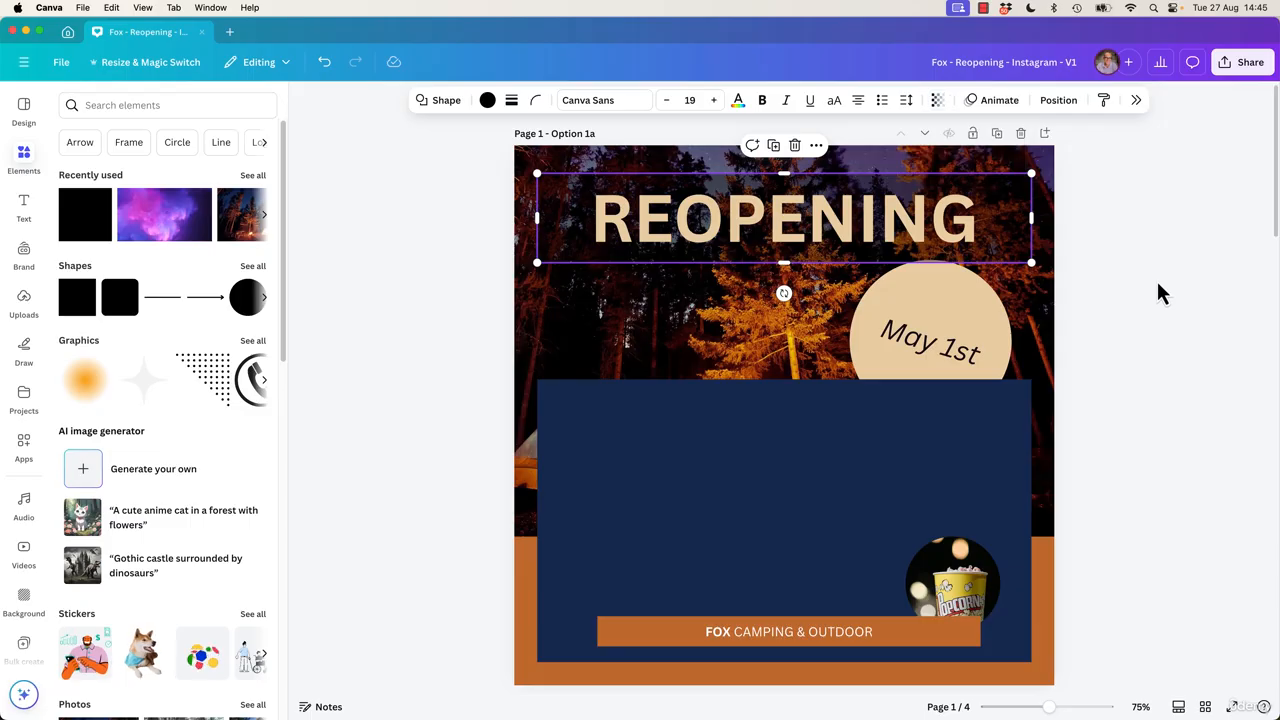
click(1156, 285)
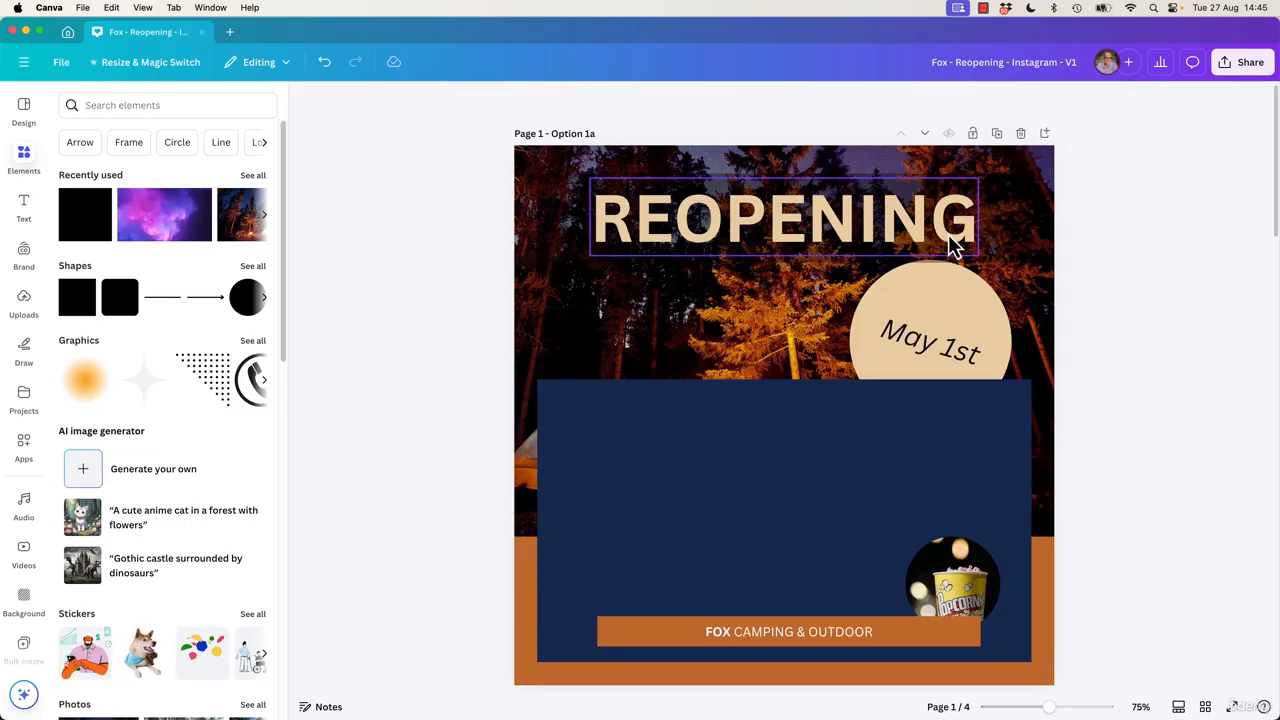
Open the effect settings of the page 1 REOPENING heading.
click(990, 232)
click(1100, 256)
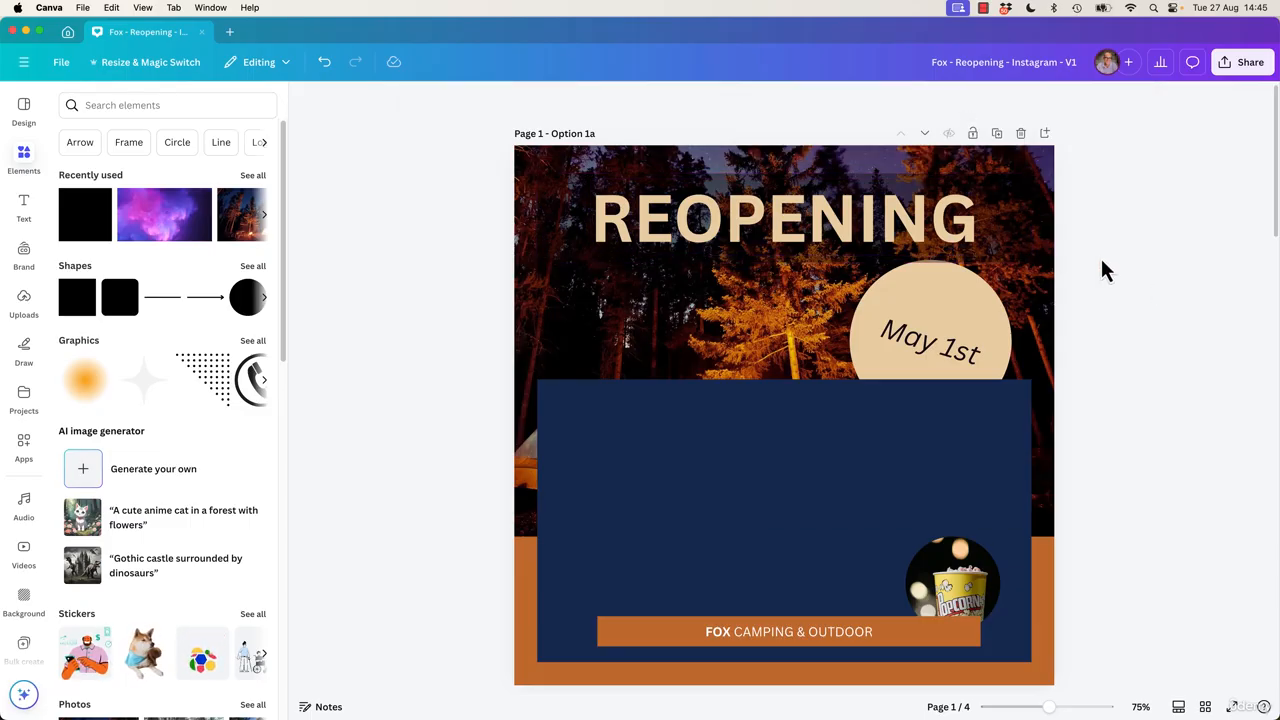
click(915, 243)
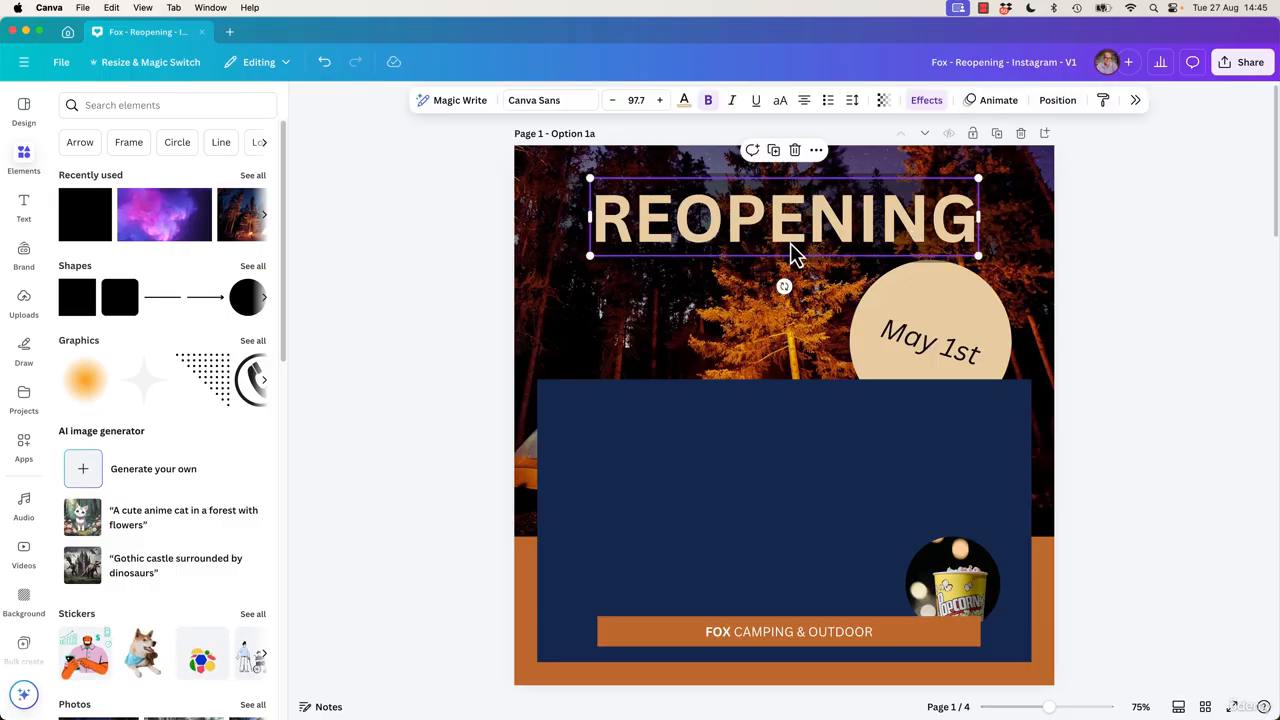
click(928, 101)
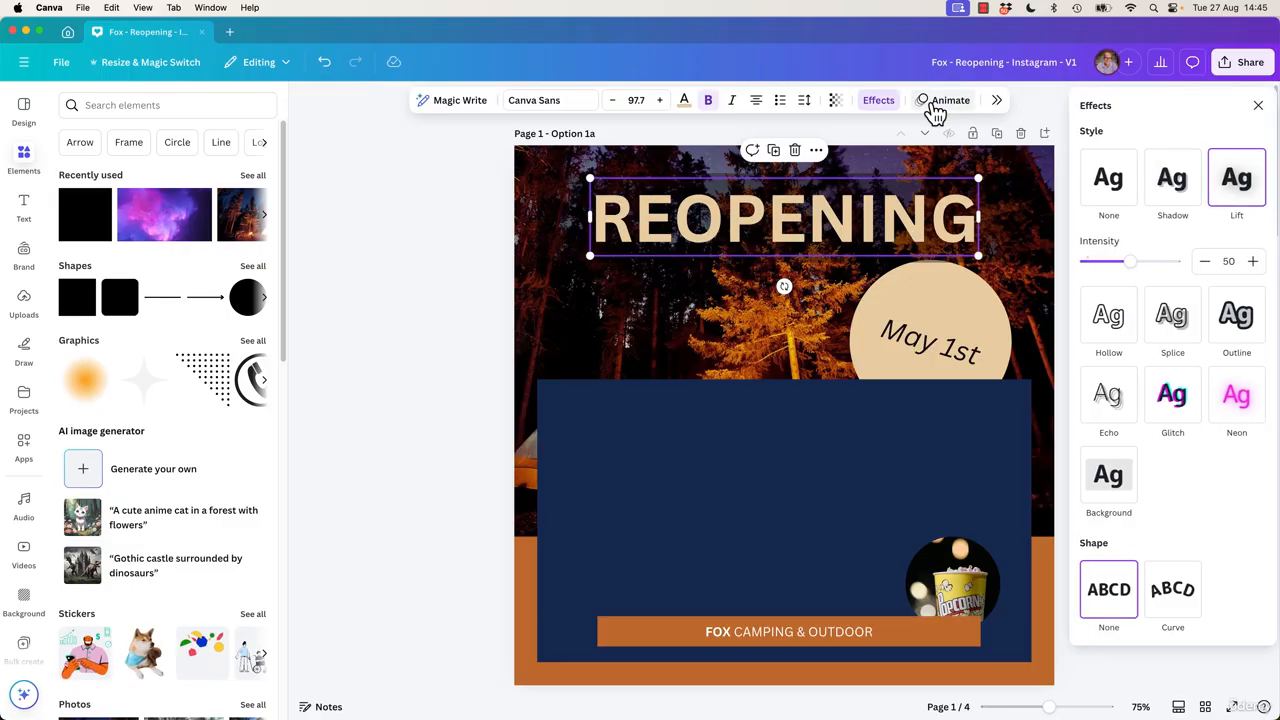